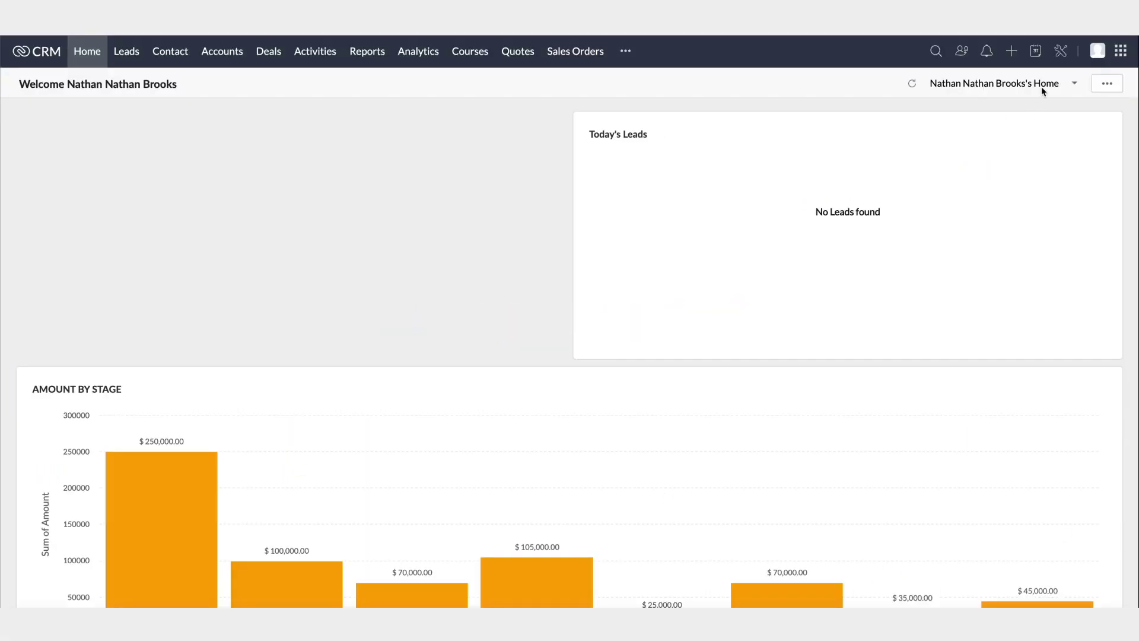
- Bring up the Leads Standard layout via Modules and Fields and review its Leads, Address and Description sections
left_click(1060, 51)
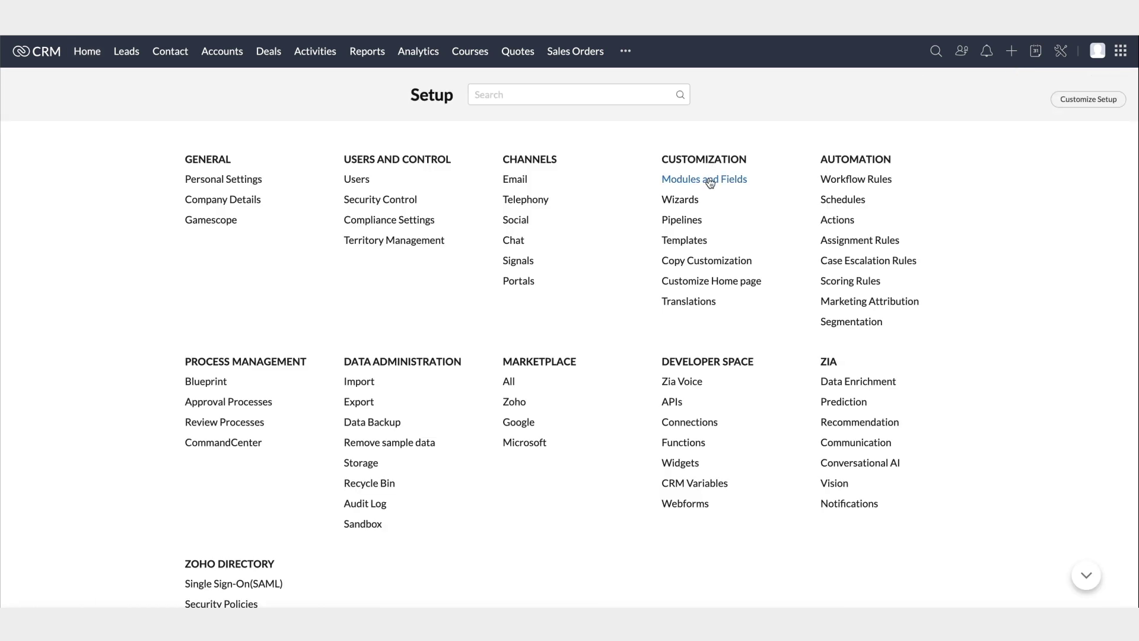
left_click(710, 182)
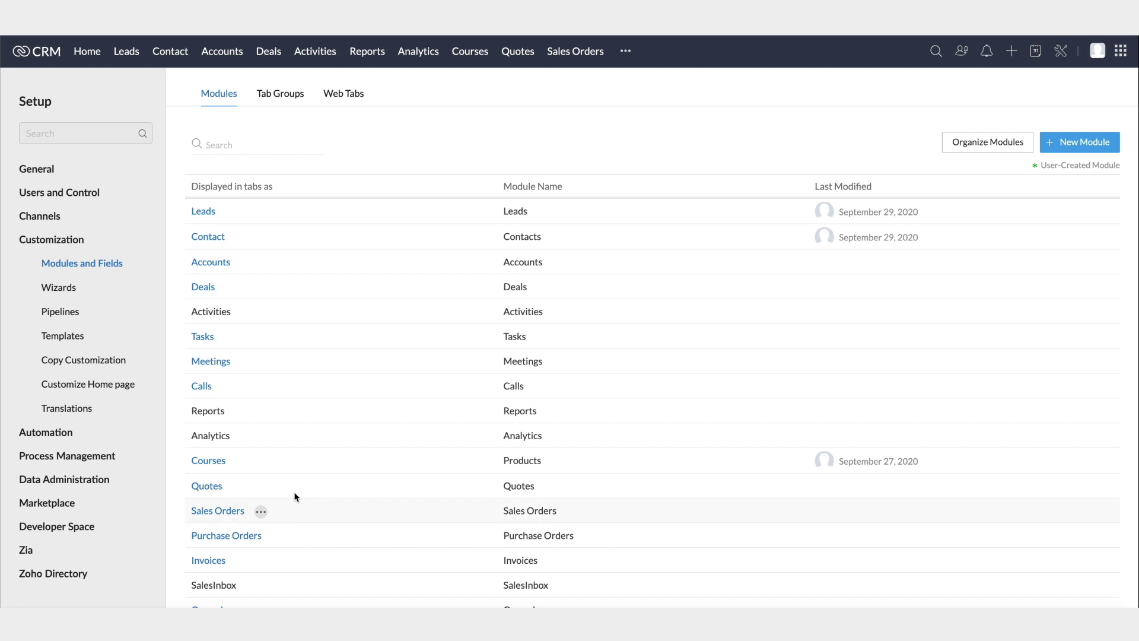
left_click(232, 212)
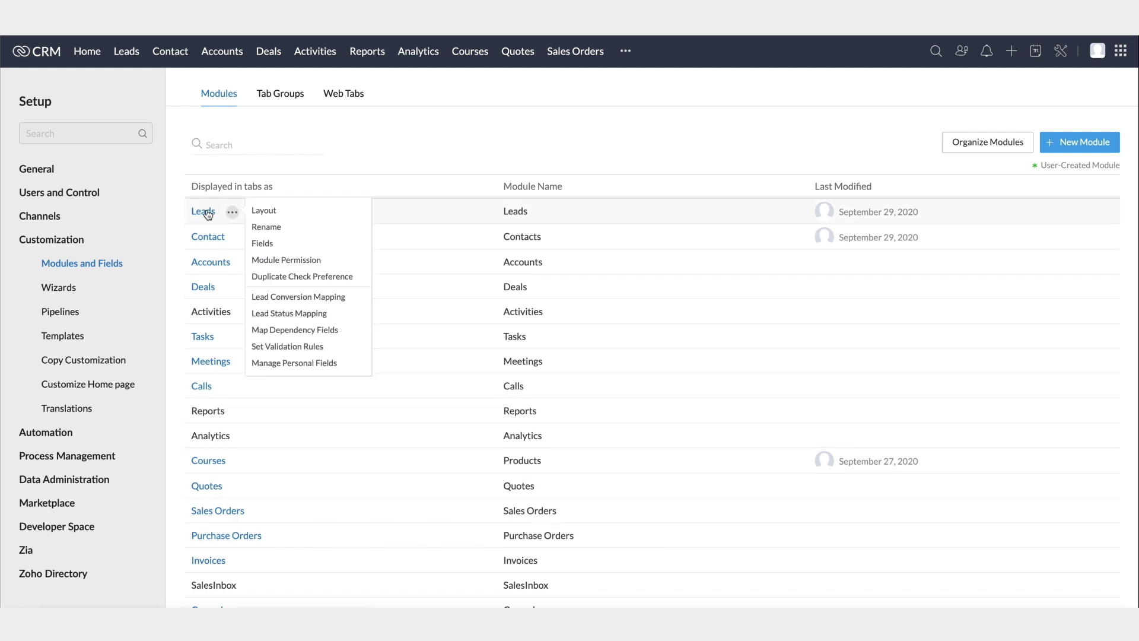
left_click(207, 214)
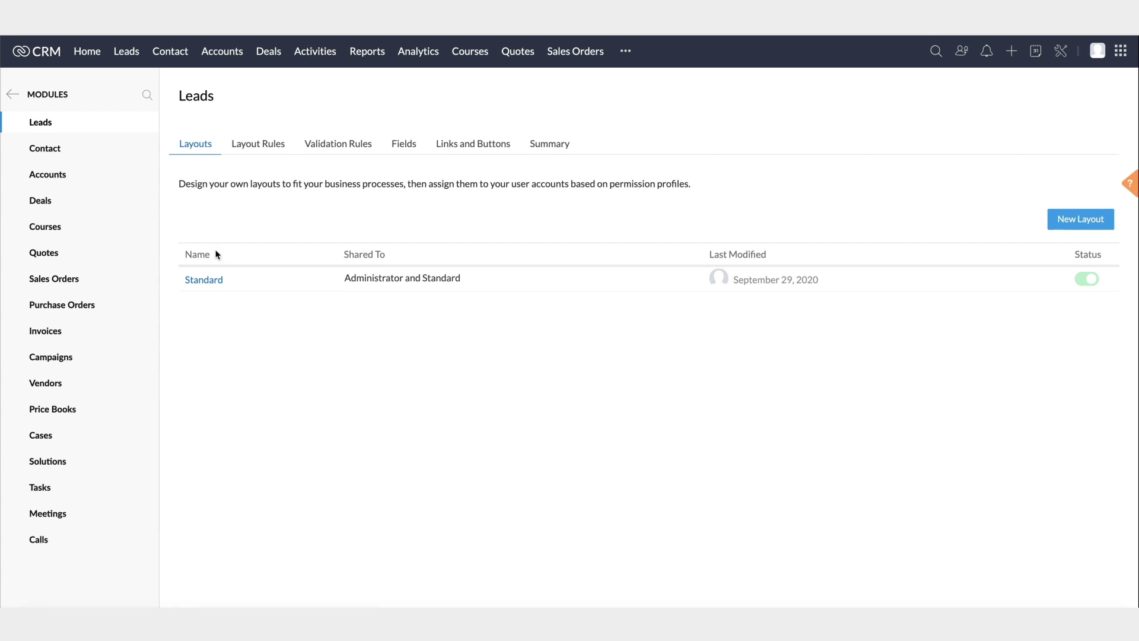
left_click(212, 284)
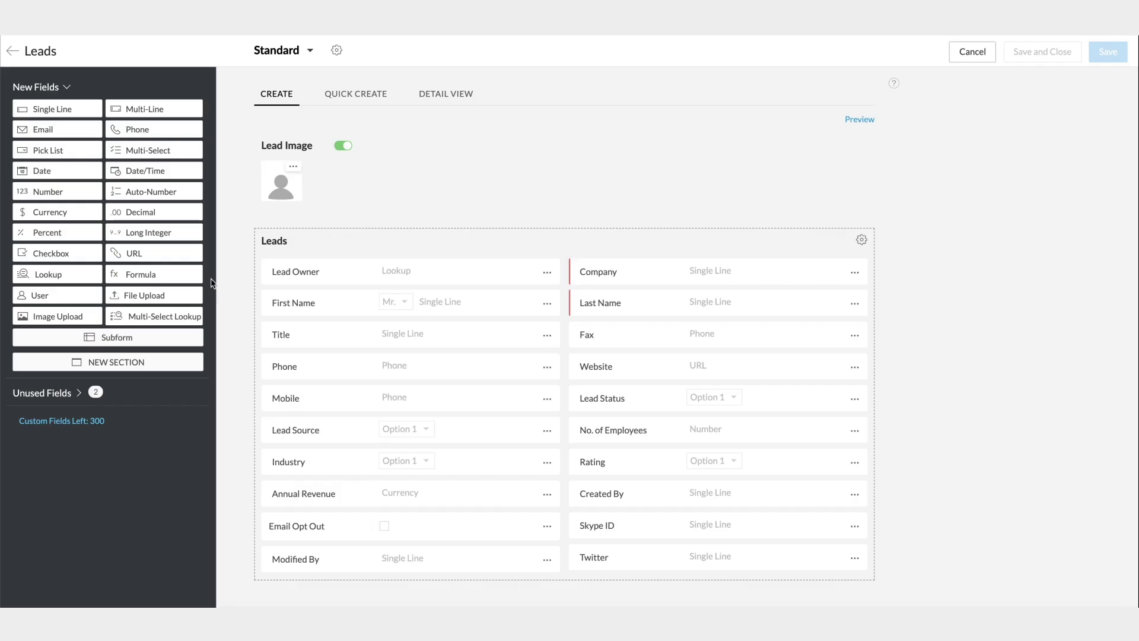
scroll(320, 363, "down", 1)
scroll(321, 363, "down", 1)
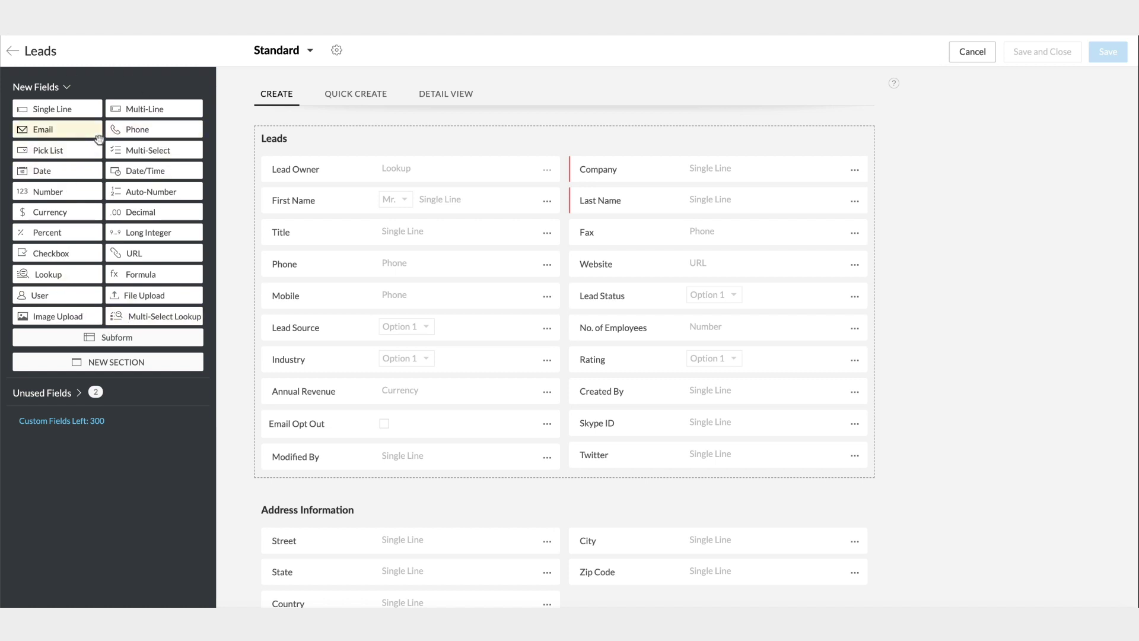
scroll(451, 264, "up", 2)
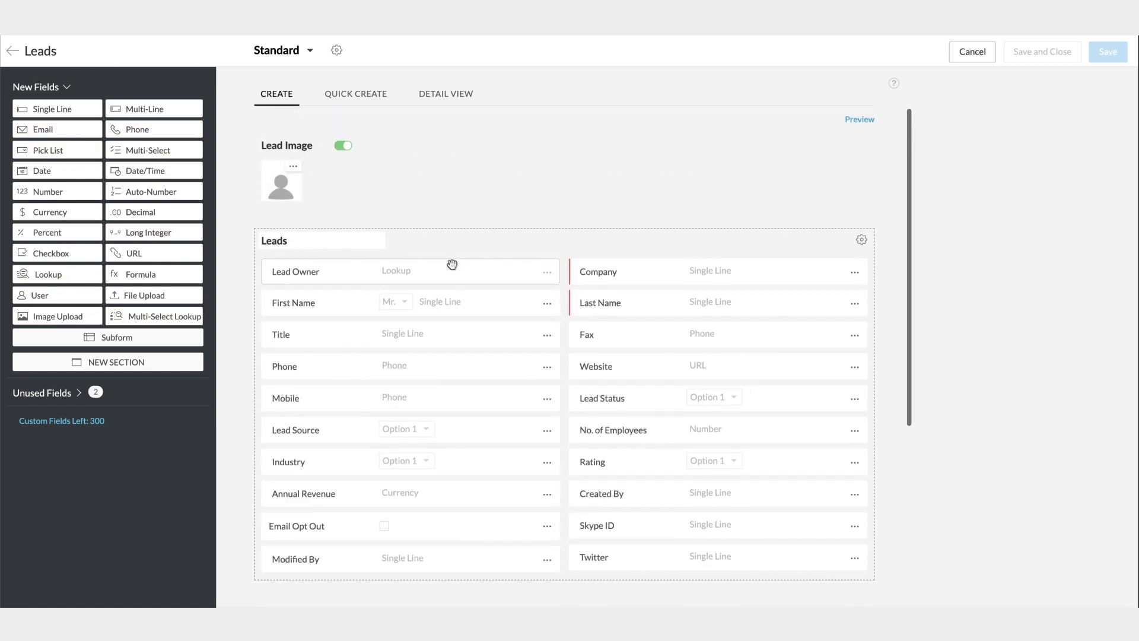
scroll(450, 263, "down", 3)
scroll(441, 349, "down", 3)
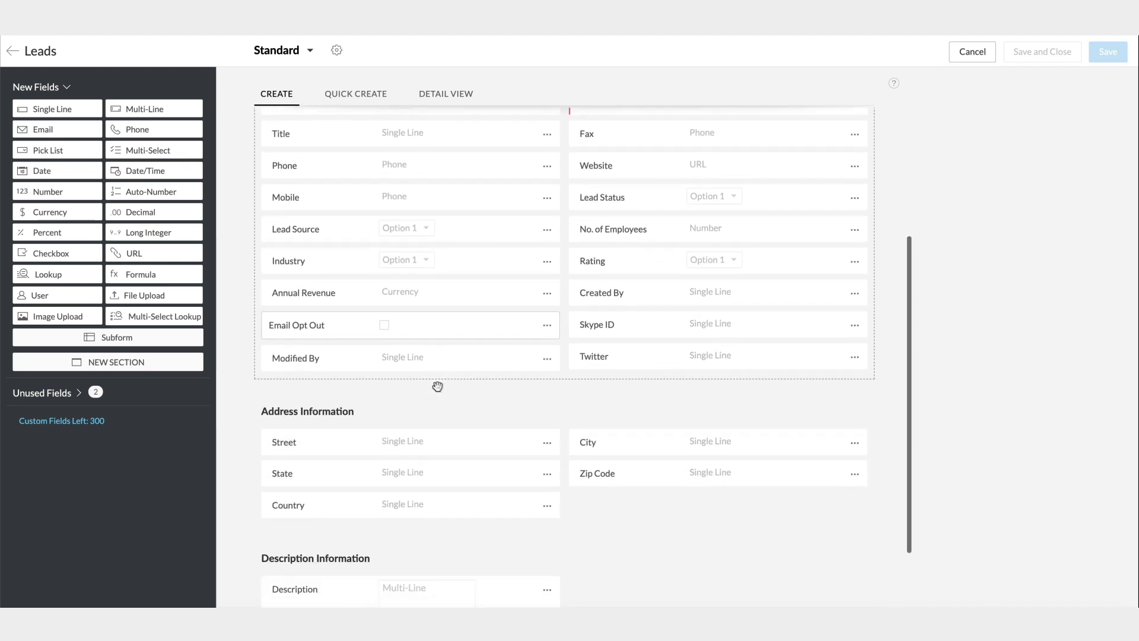
scroll(437, 338, "up", 3)
scroll(438, 340, "up", 3)
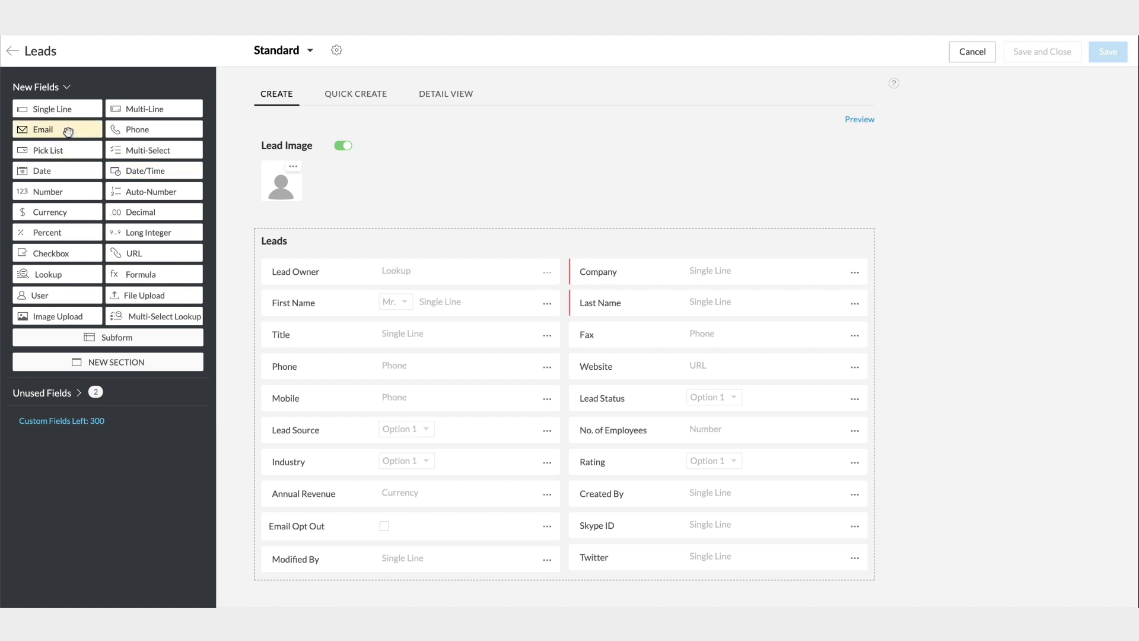
- Add an Email 1 field below Modified By and mark it required
left_click_drag(68, 131, 333, 584)
scroll(348, 582, "down", 1)
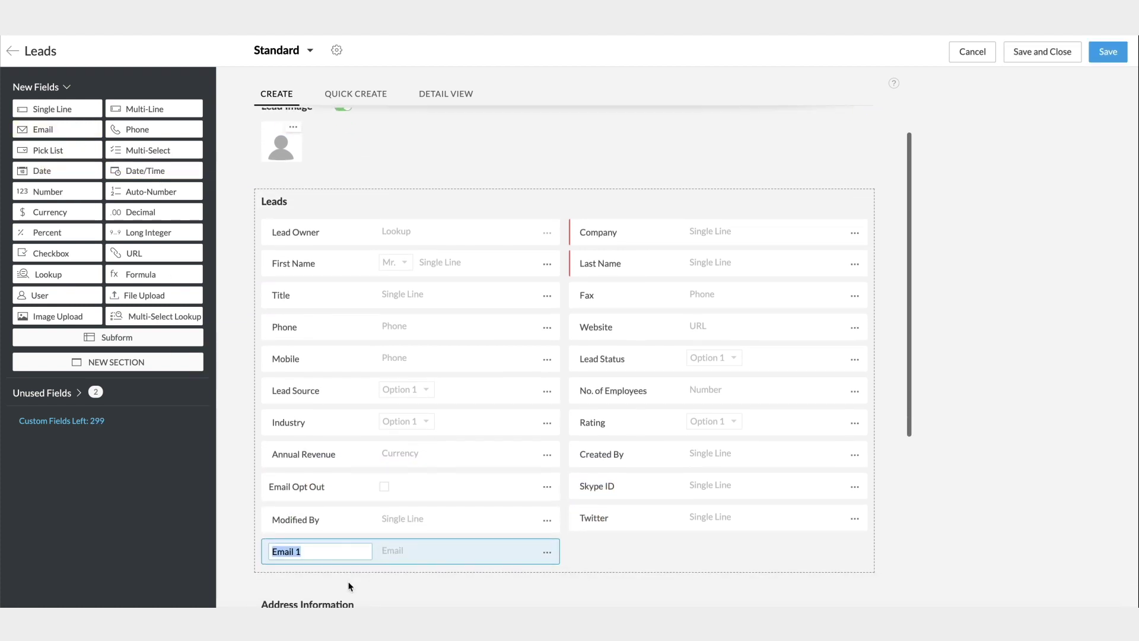
left_click(545, 552)
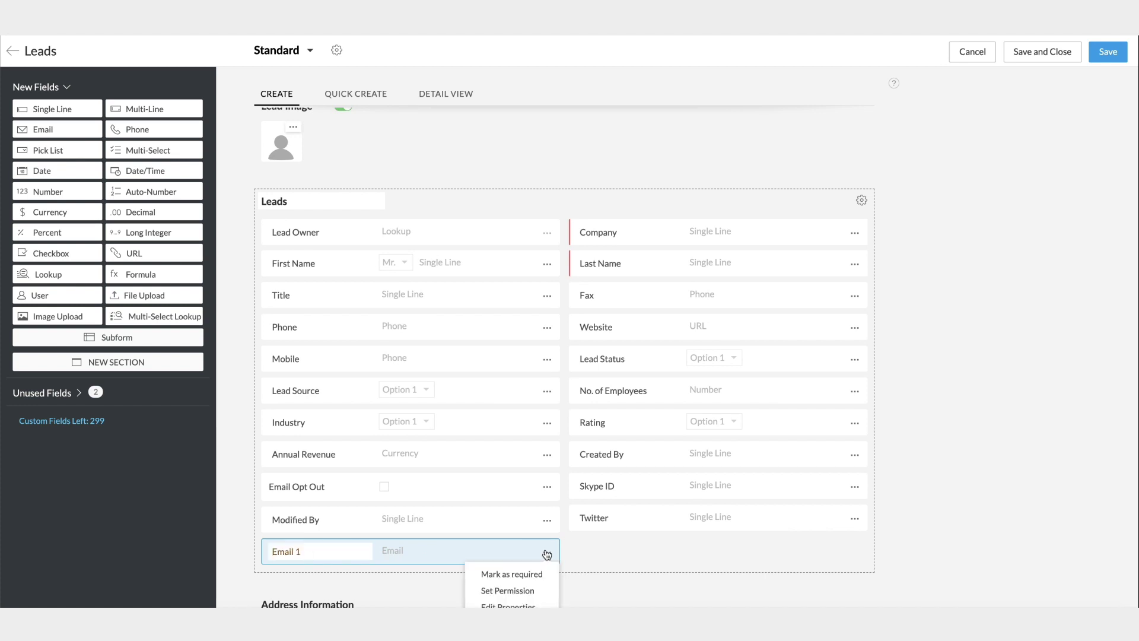
scroll(536, 590, "down", 1)
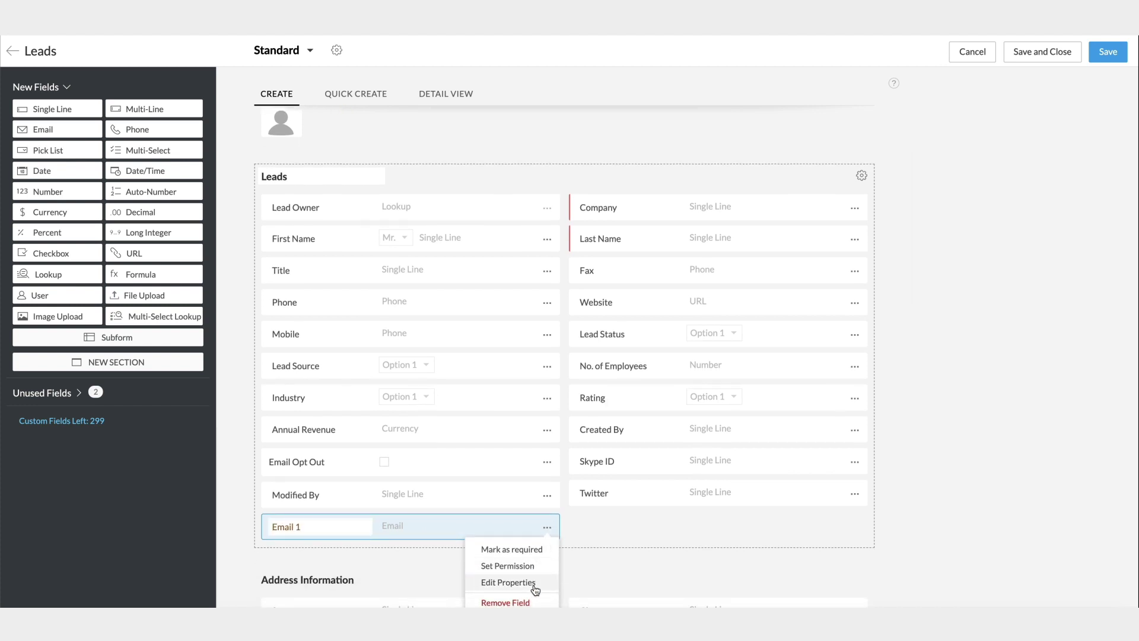
left_click(535, 584)
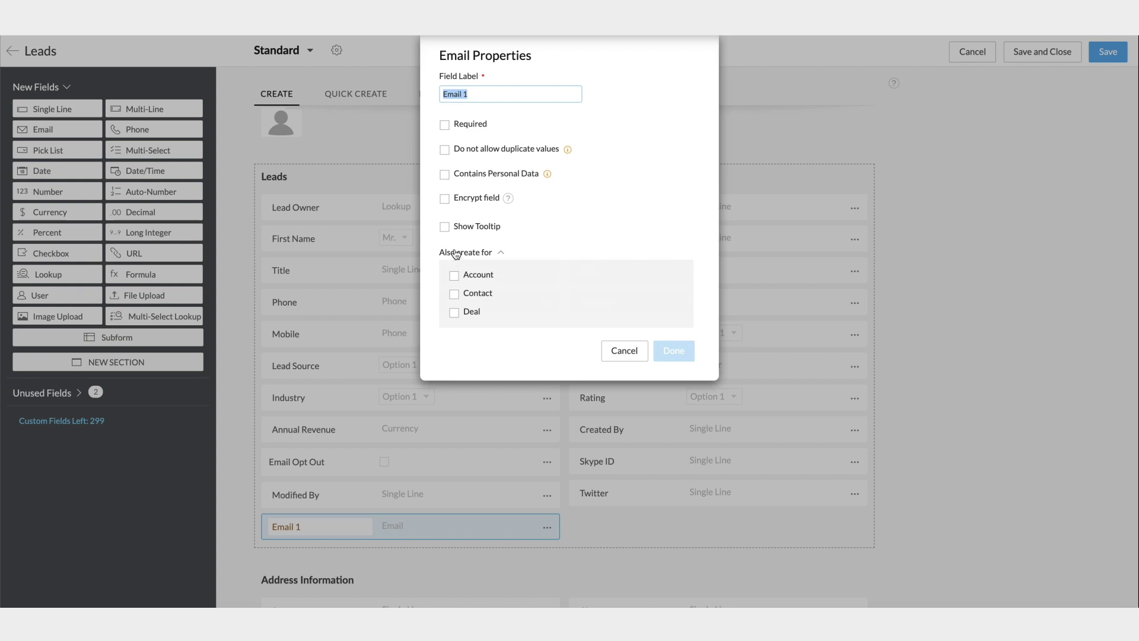
left_click(445, 125)
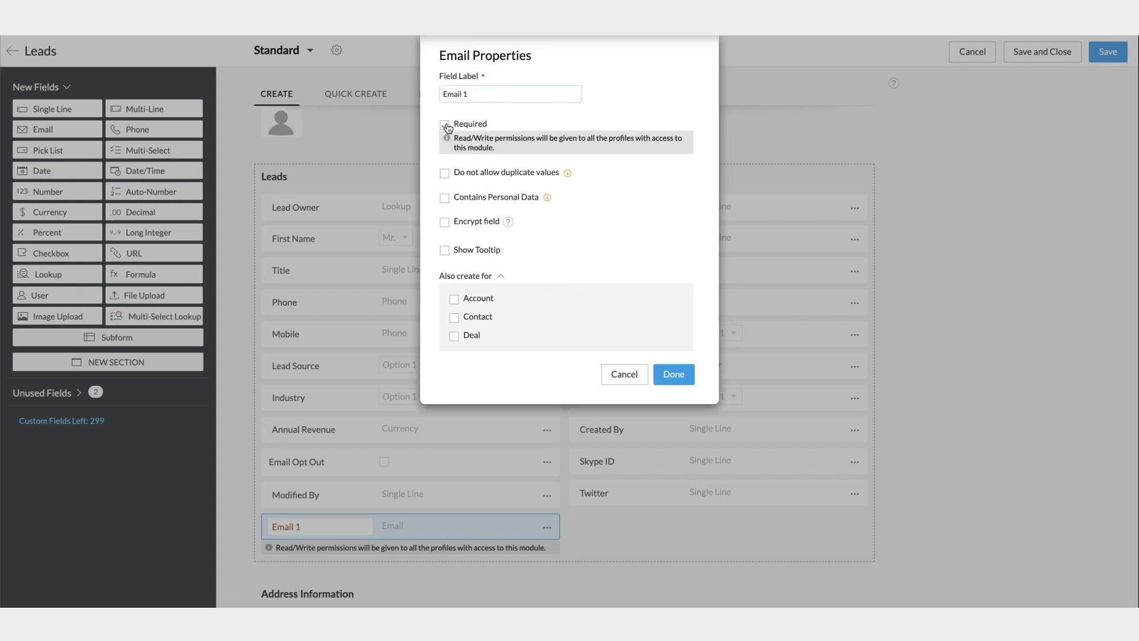
- Leave duplicate values allowed for Email 1 and turn on its encryption
left_click(445, 176)
left_click(444, 176)
left_click(444, 176)
left_click(444, 174)
left_click(447, 224)
left_click(448, 224)
left_click(447, 223)
- Turn encryption off, leave personal data unmarked, and give Email 1 the tooltip 'Email'
left_click(448, 224)
left_click(445, 198)
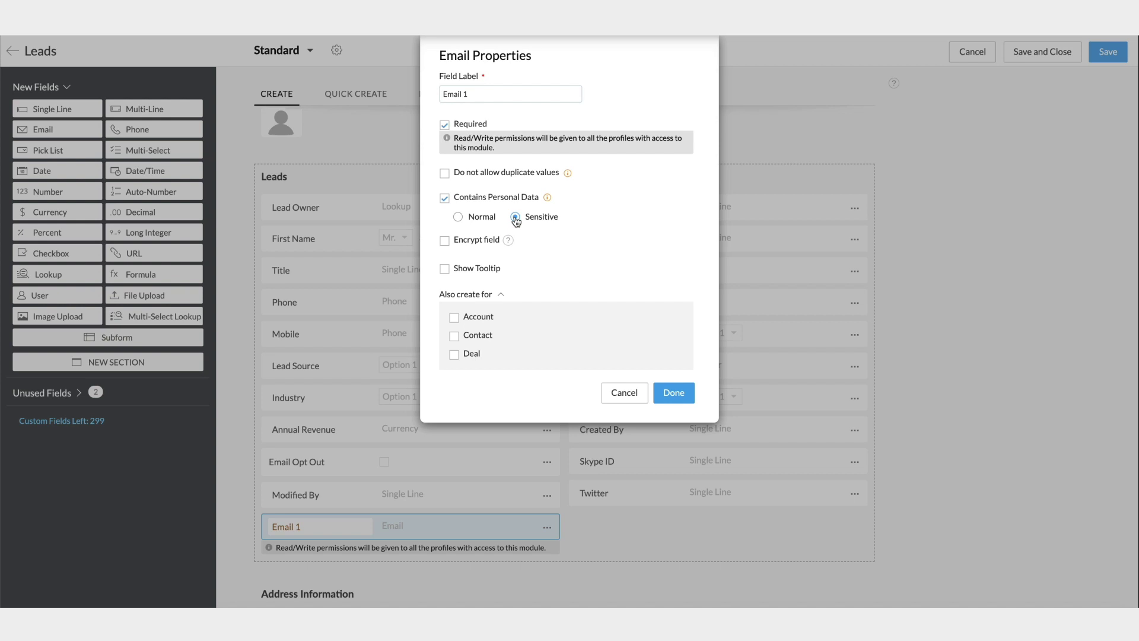
left_click(449, 202)
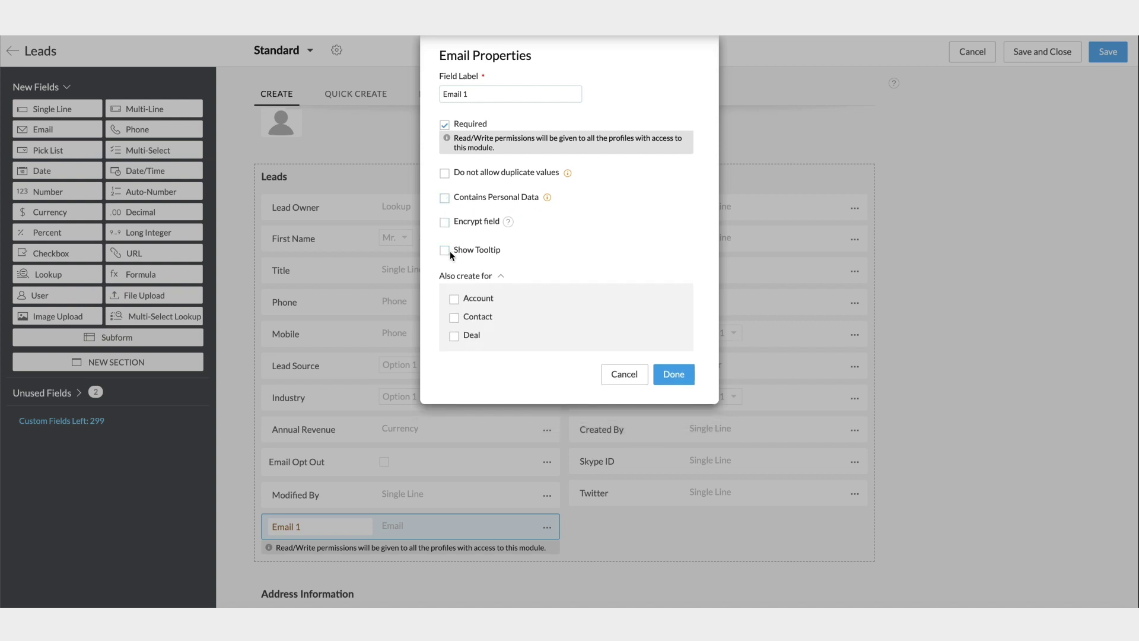
left_click(449, 253)
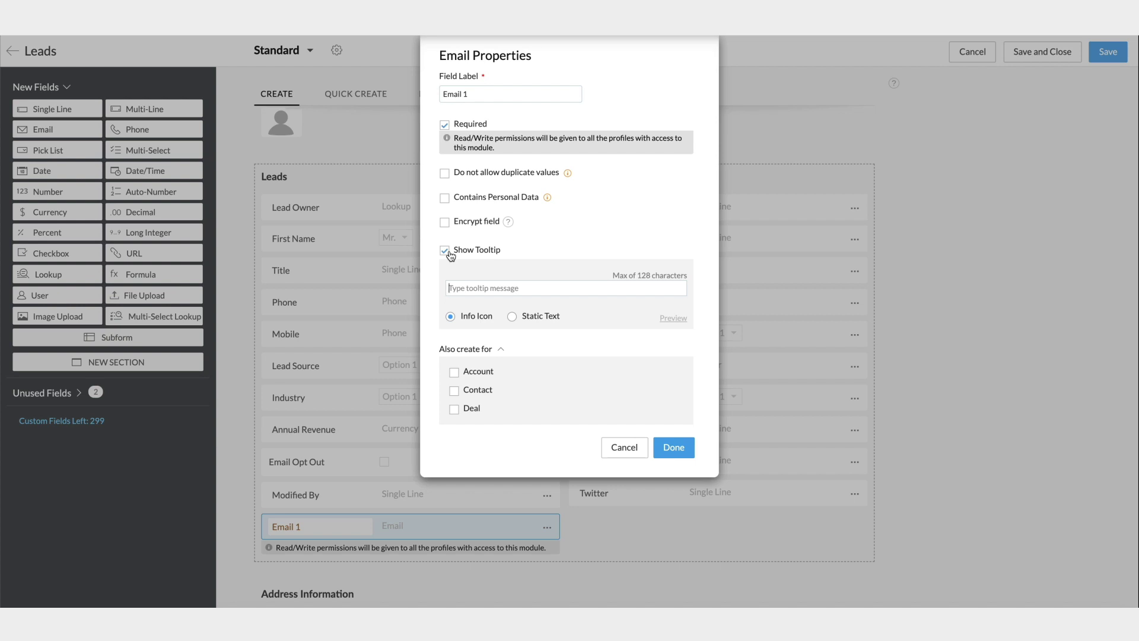
type("Email")
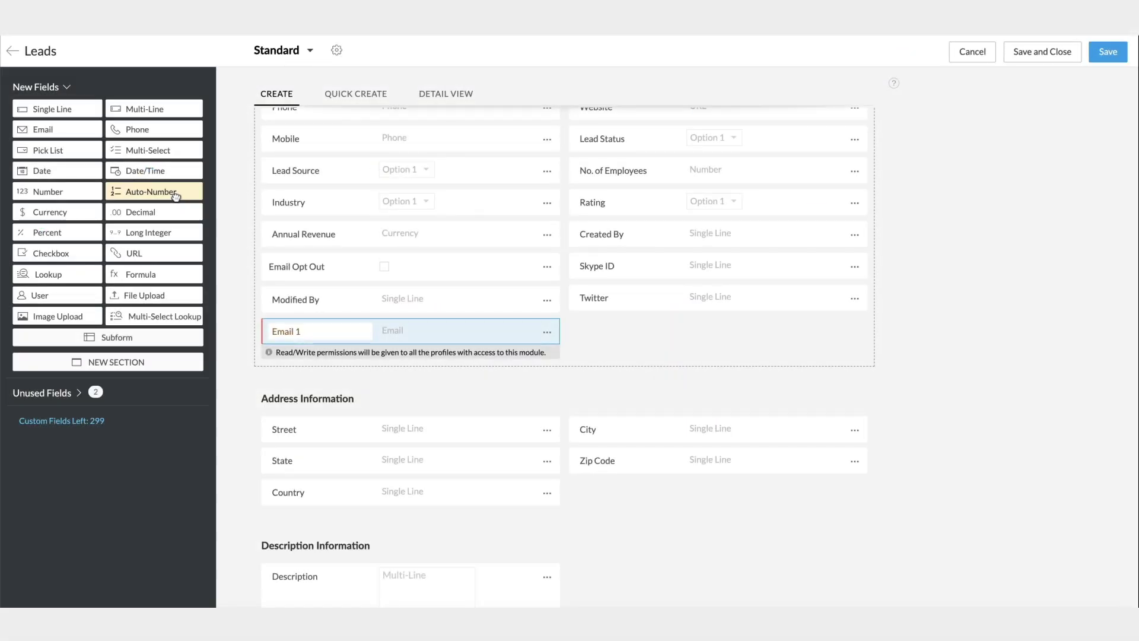
- Add auto-number field 'Student Register Number' below Email 1 with prefix 2019, starting at 1
left_click_drag(176, 195, 325, 377)
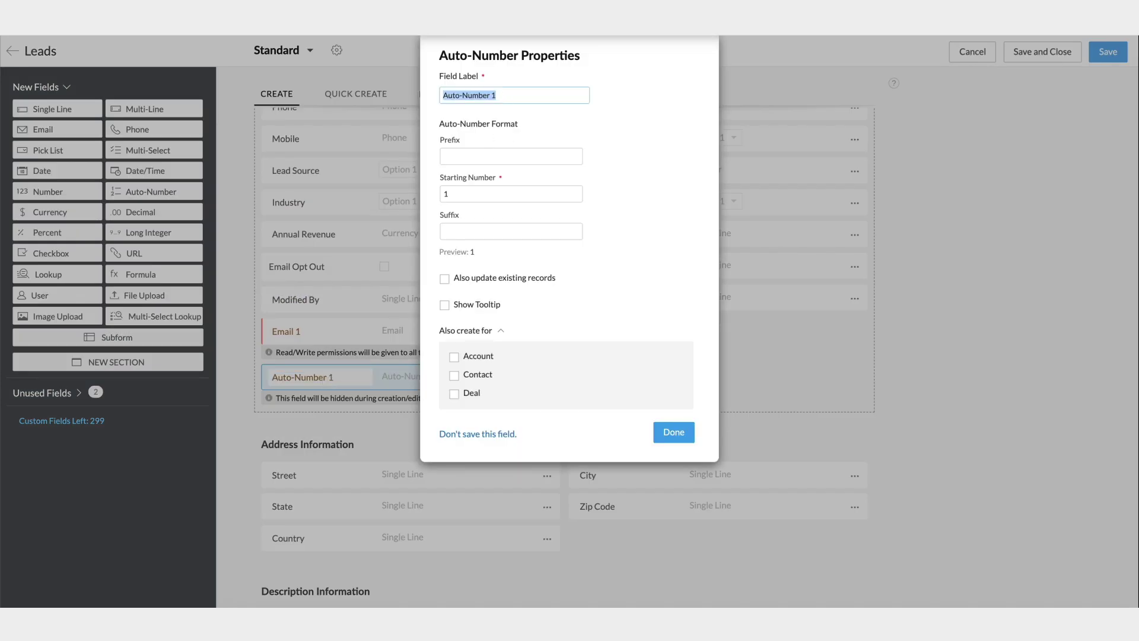
key("BackSpace")
type("Student Register Number")
left_click(486, 152)
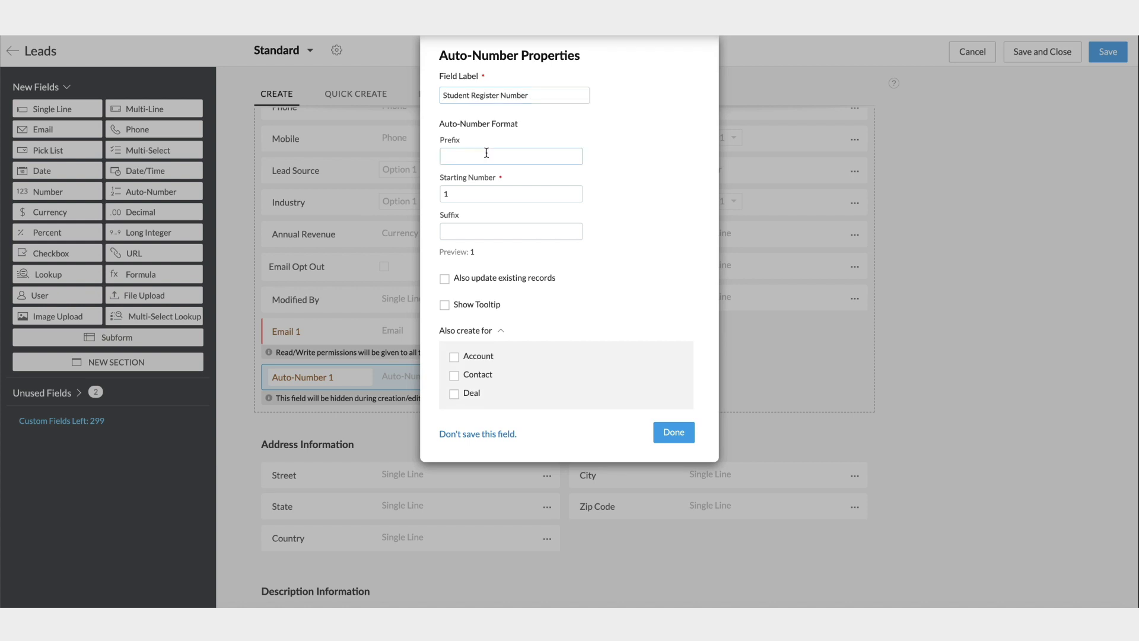
type("2019")
left_click(467, 194)
- Tick 'Also update existing records' so existing leads get register numbers too
left_click(443, 279)
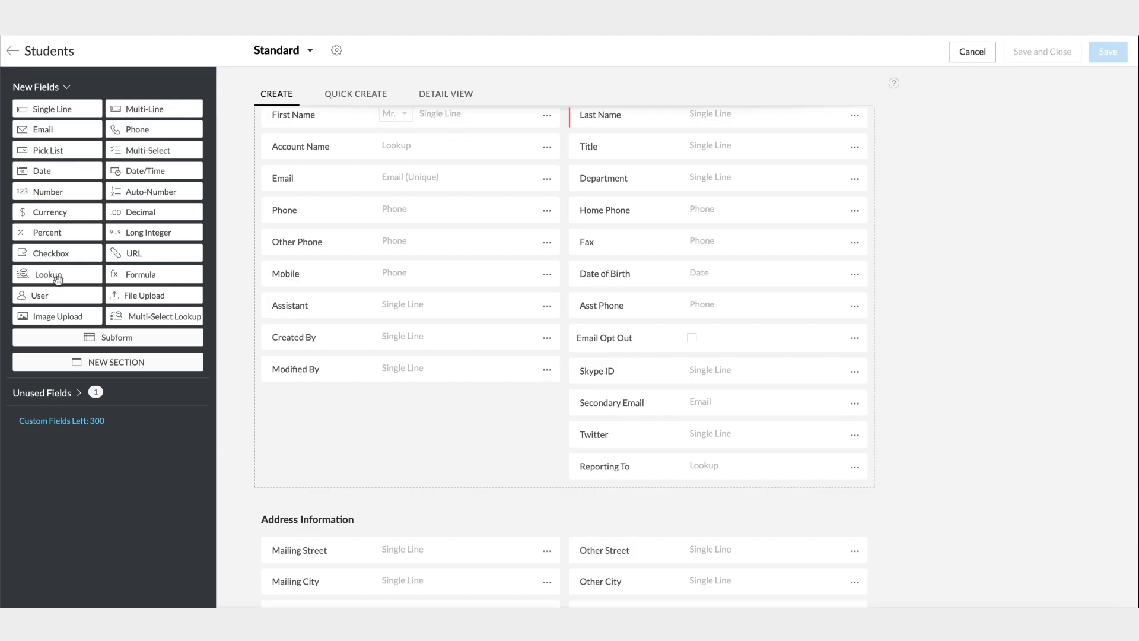
- Add a required 'Course opted' lookup to Courses with related list title 'Student Information'
left_click_drag(58, 279, 294, 391)
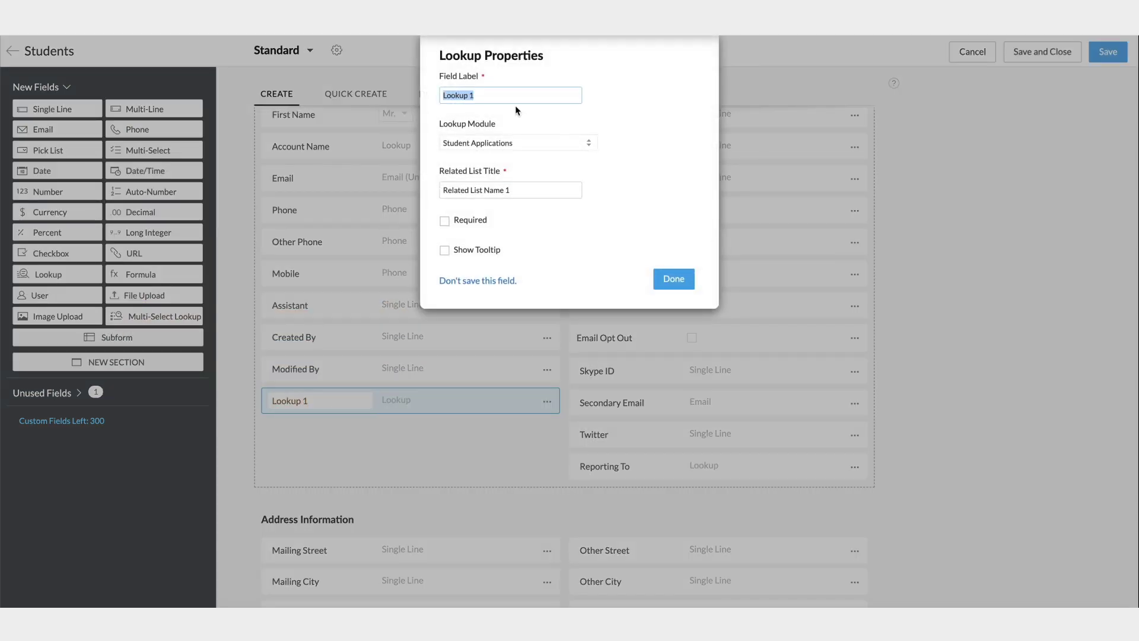
type("Course opted")
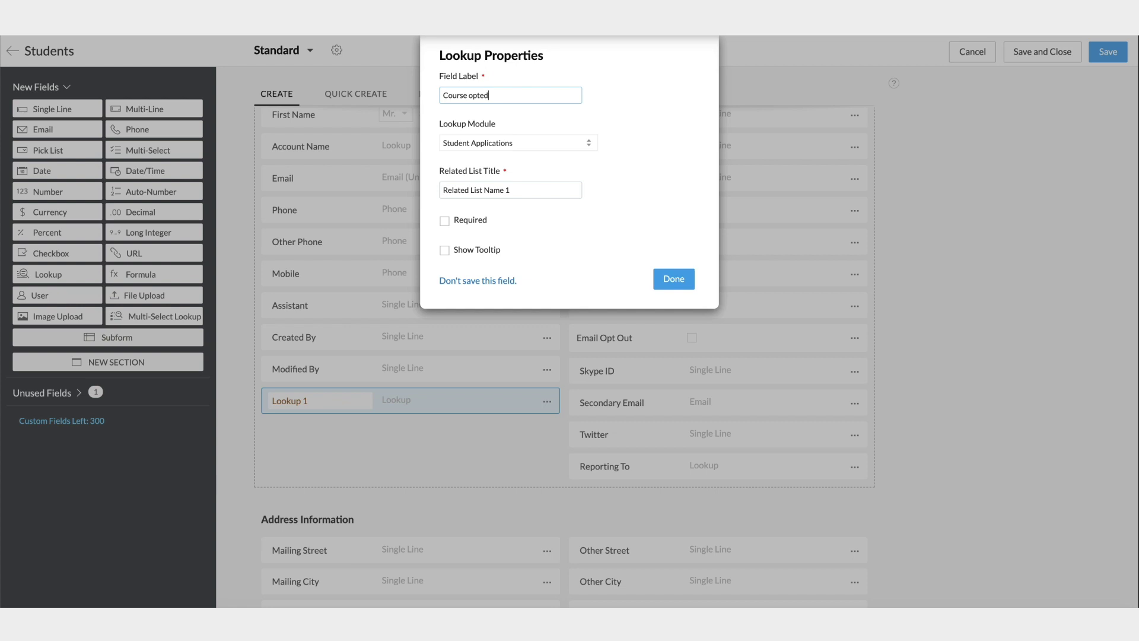
left_click(534, 148)
left_click(519, 293)
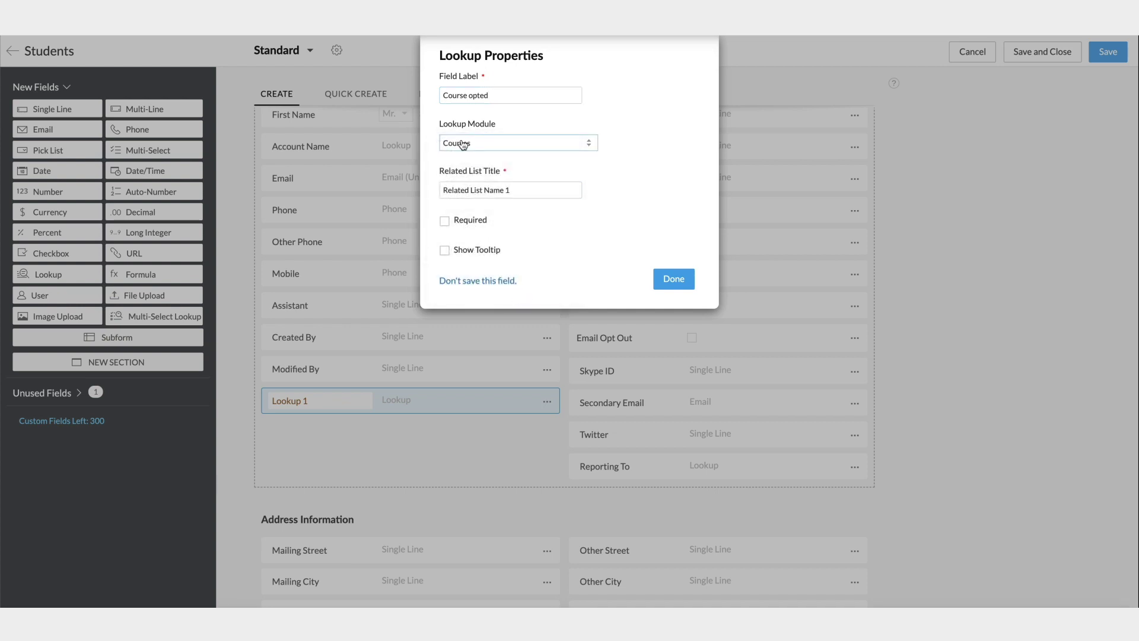
triple_click(526, 190)
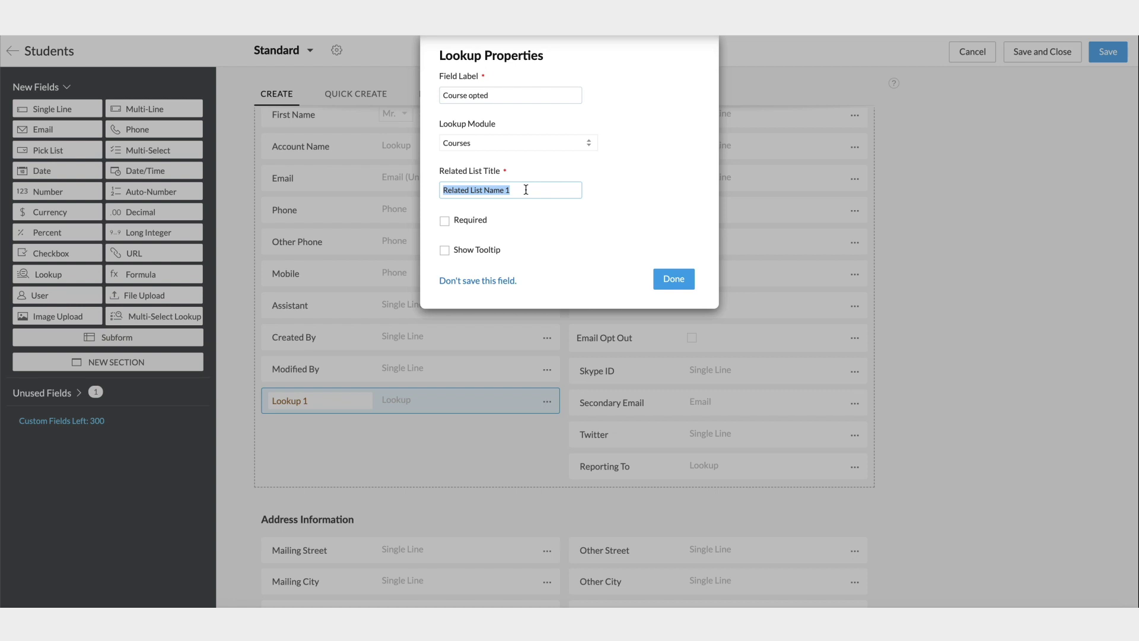
type("Student Information")
left_click(444, 220)
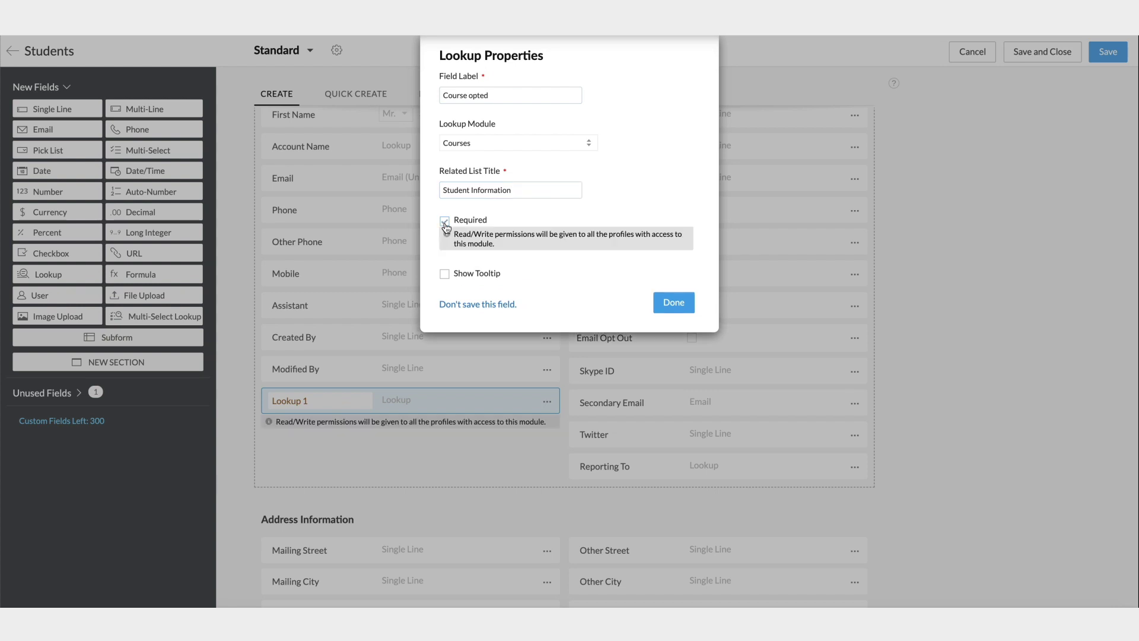
left_click(673, 302)
- Save the Students layout and pick Anatomy for Course opted in the new student form
left_click(1107, 52)
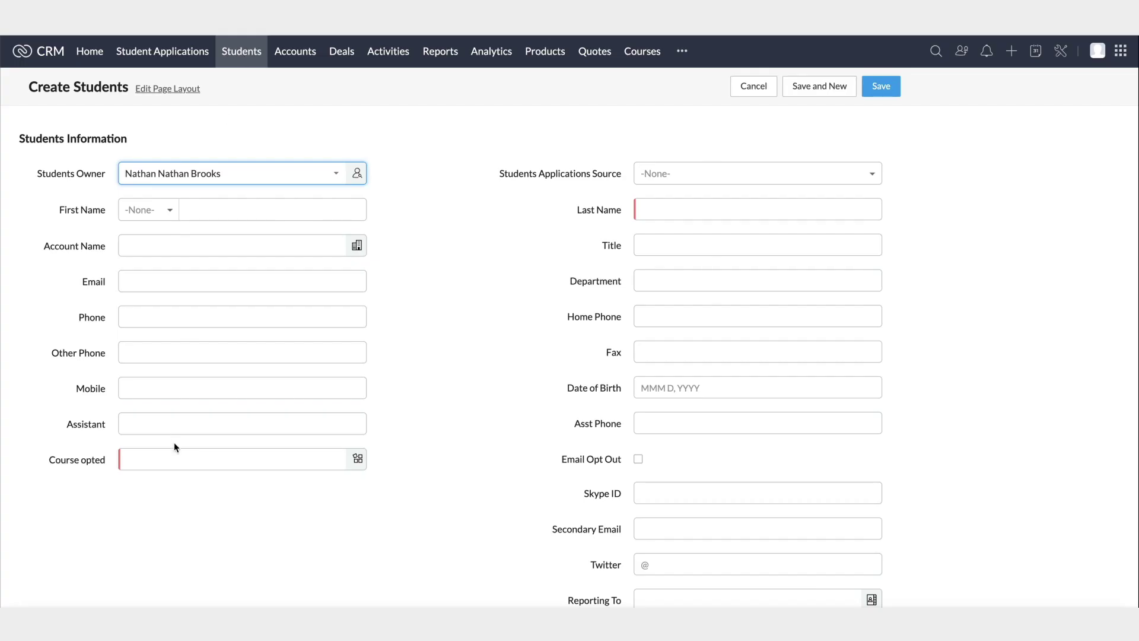
left_click(296, 459)
left_click(235, 528)
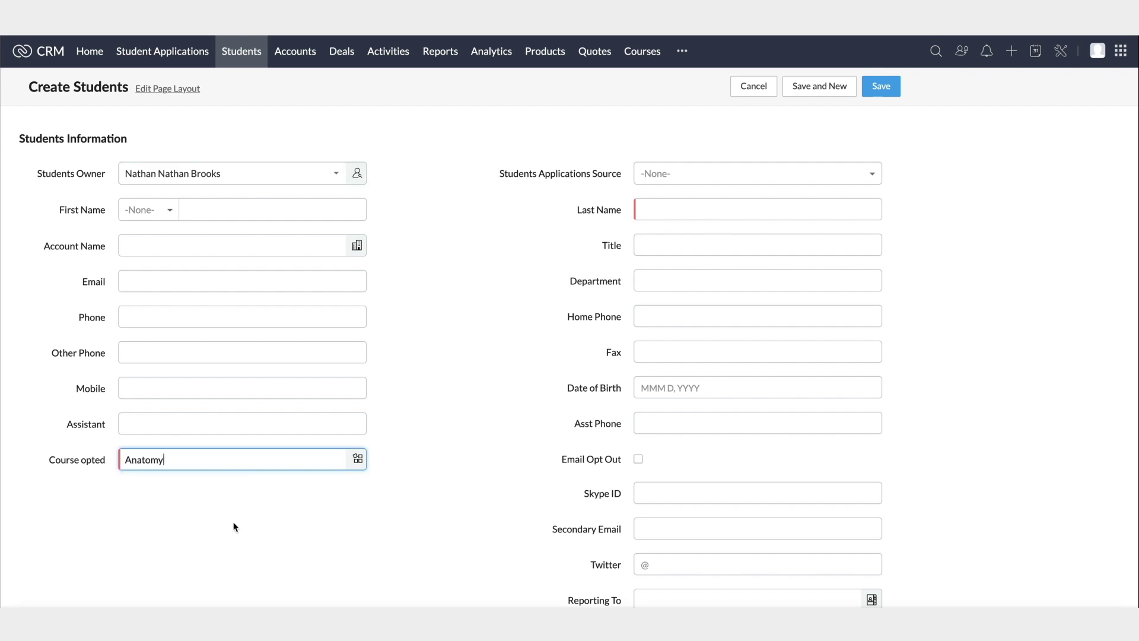
- Go to the Courses list and view the Anatomy course's details
left_click(641, 56)
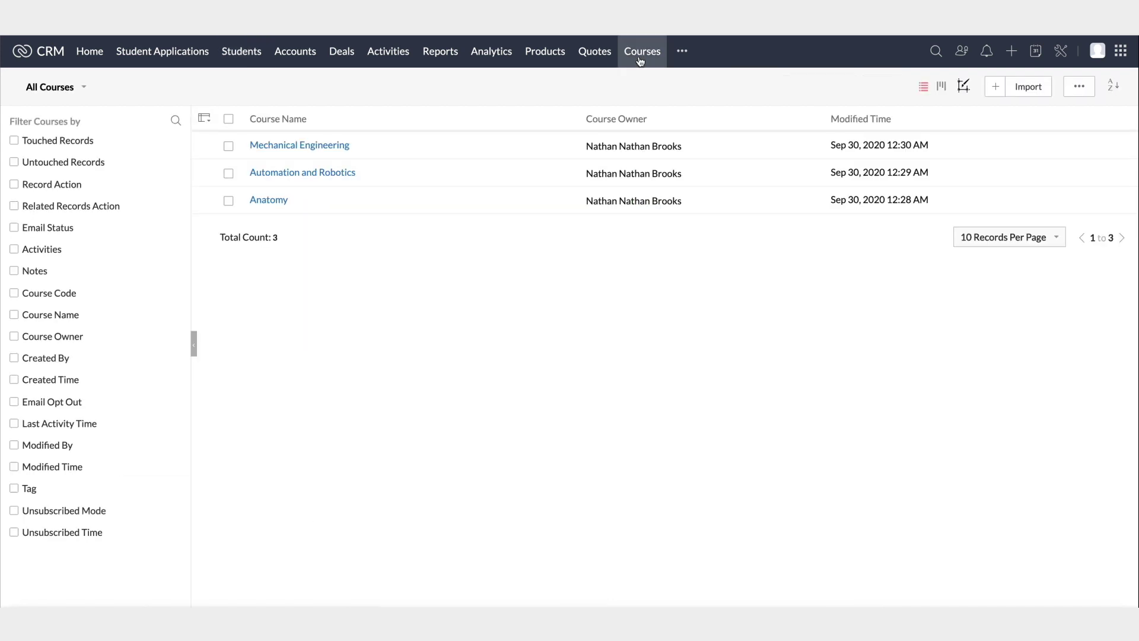
left_click(274, 200)
scroll(402, 239, "down", 7)
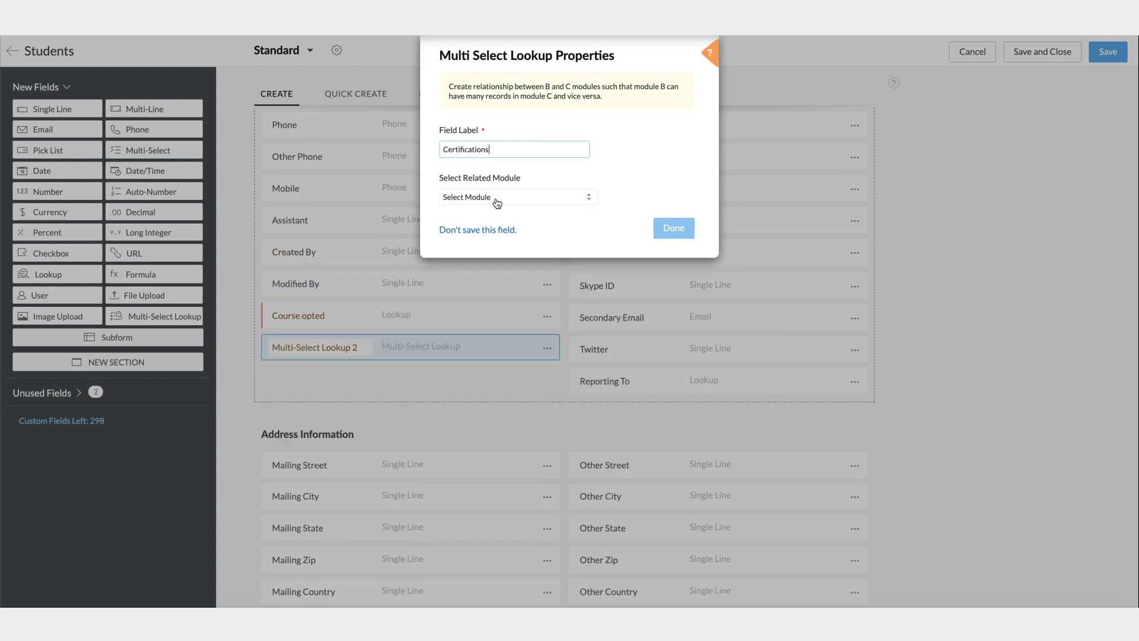
- Link the lookup to the Certifications module as 'Student Information', allowing relationship-specific modules
left_click(497, 201)
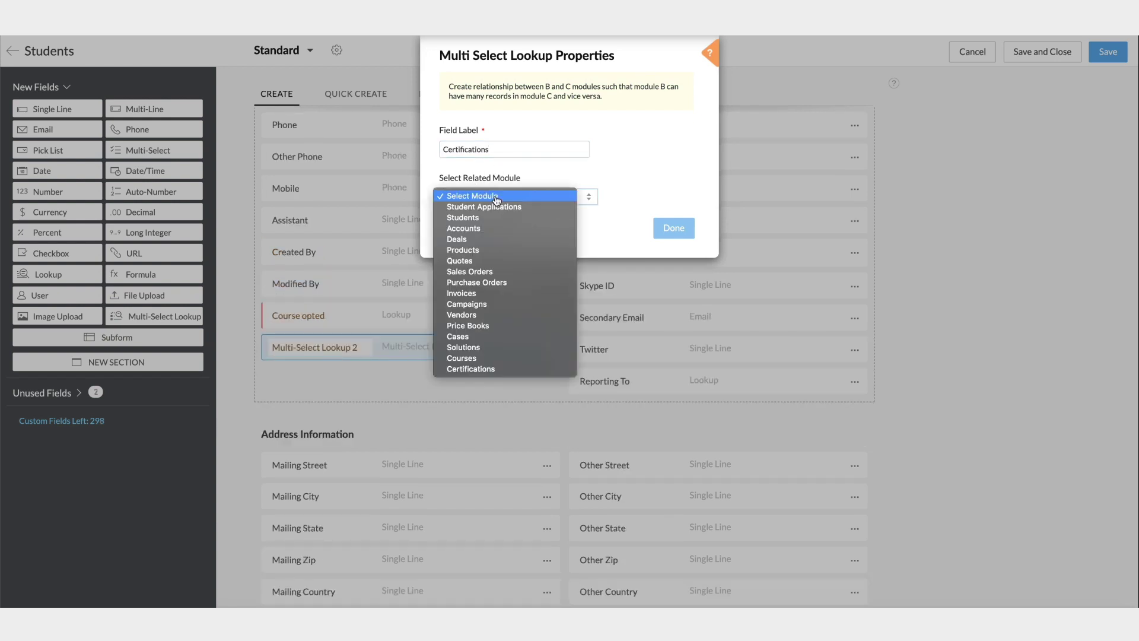
left_click(486, 369)
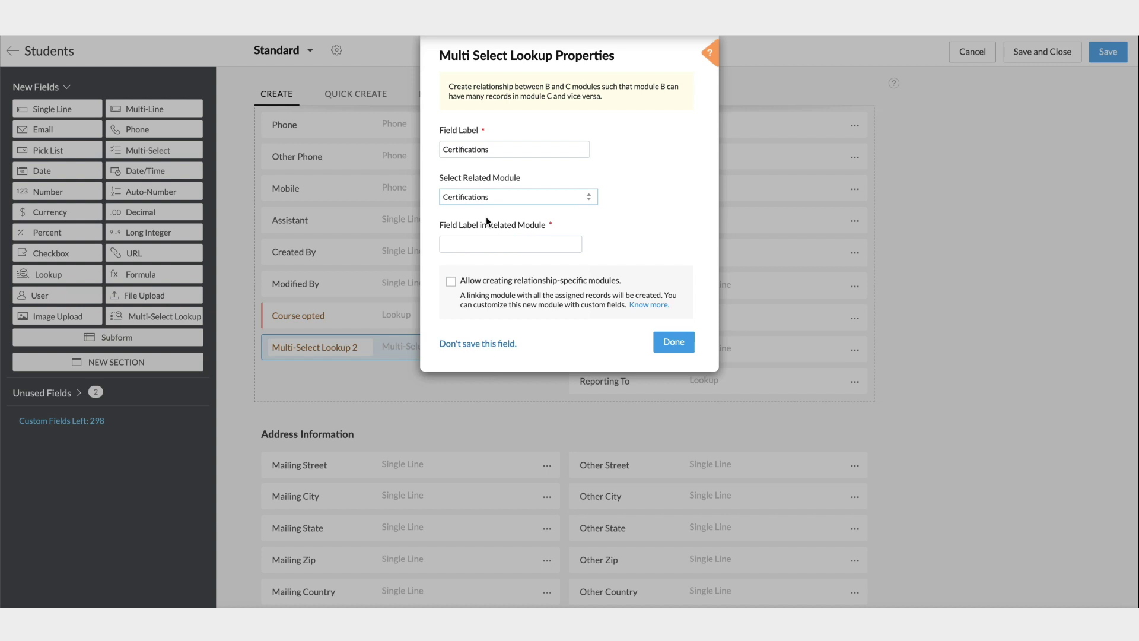
left_click(480, 244)
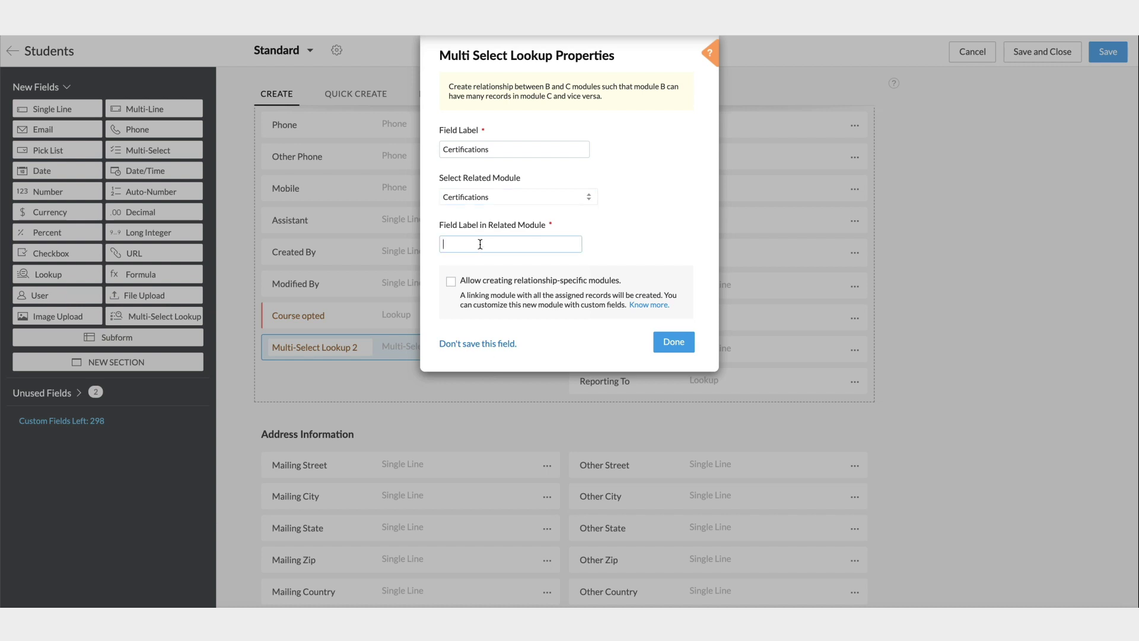
type("Student Information")
left_click(451, 282)
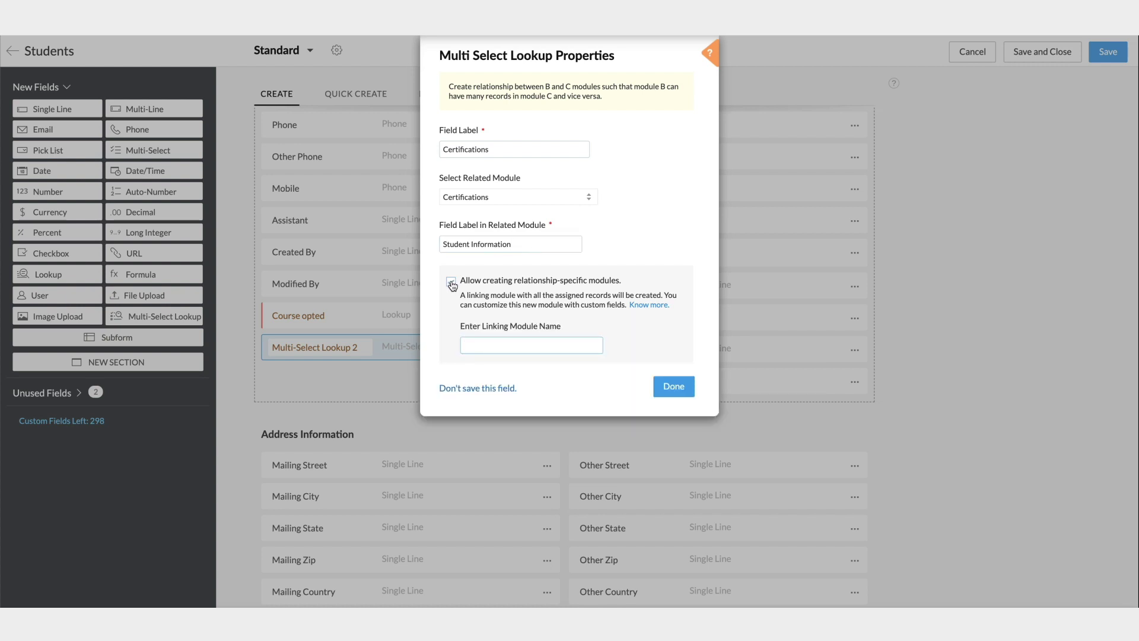
left_click(673, 386)
- Save the layout and assign the Anatomy and Automation and Robotics certifications to the student
left_click(1061, 55)
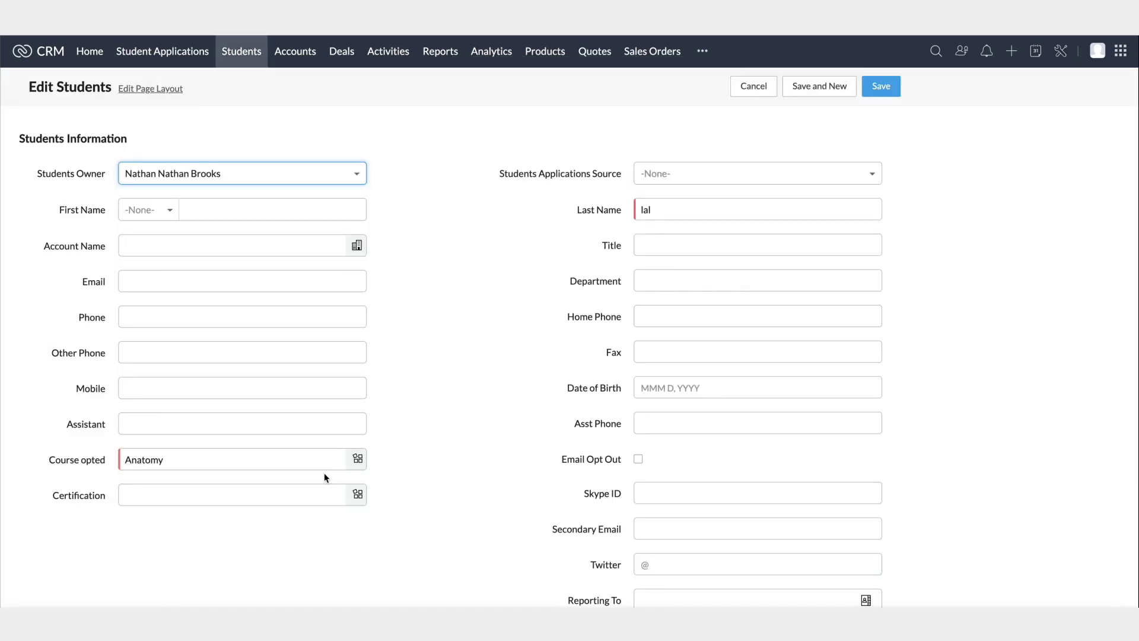
left_click(313, 496)
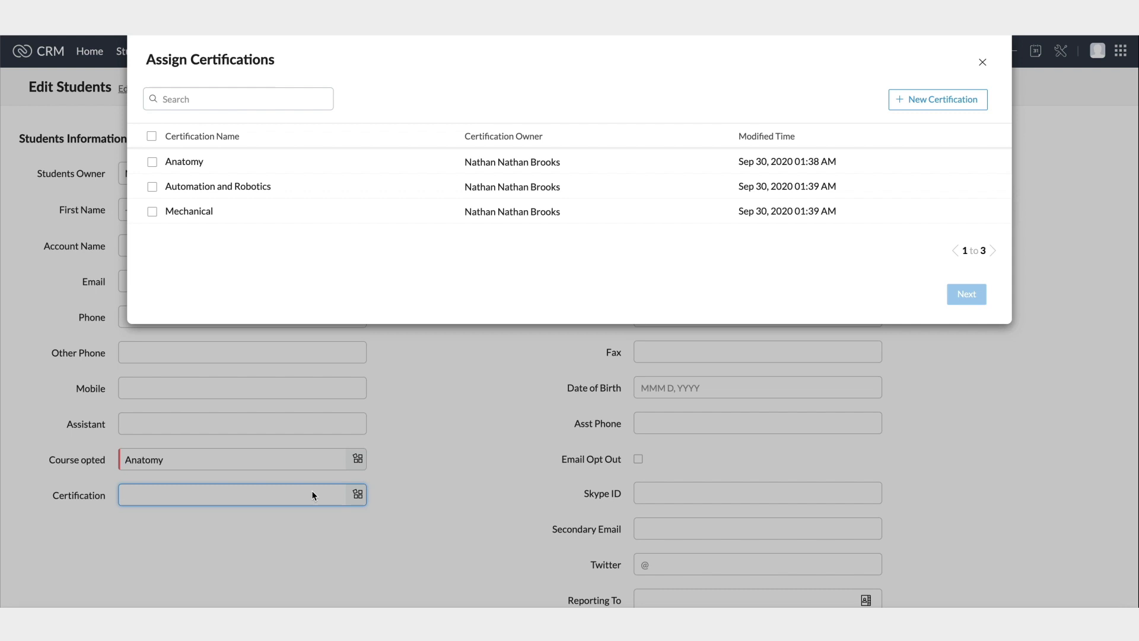
left_click(151, 161)
left_click(152, 187)
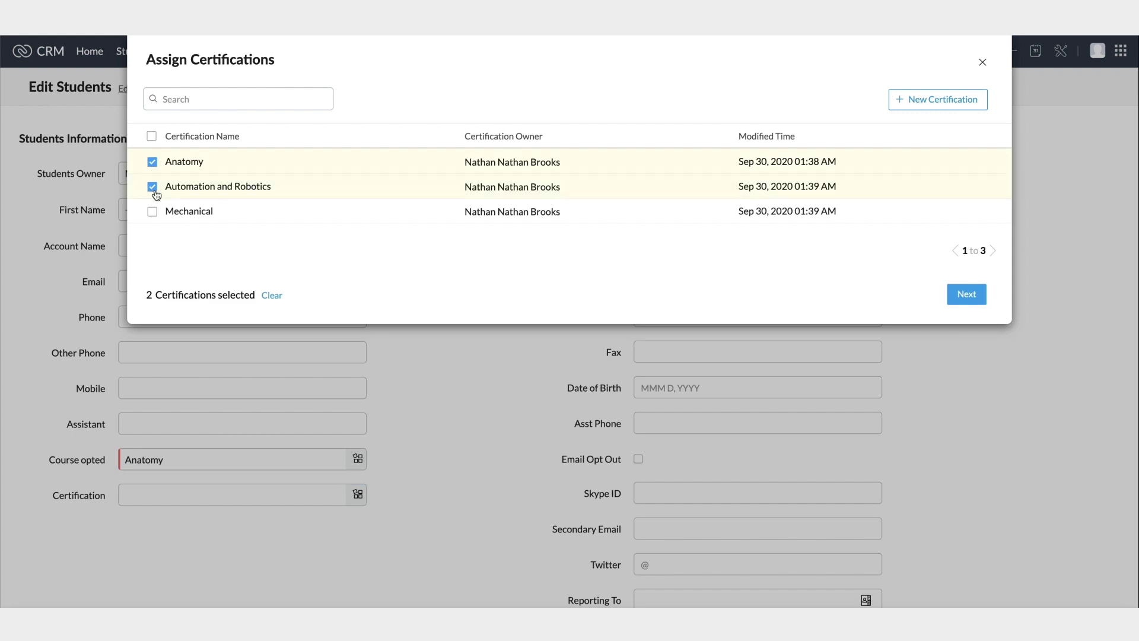
left_click(965, 295)
left_click(966, 268)
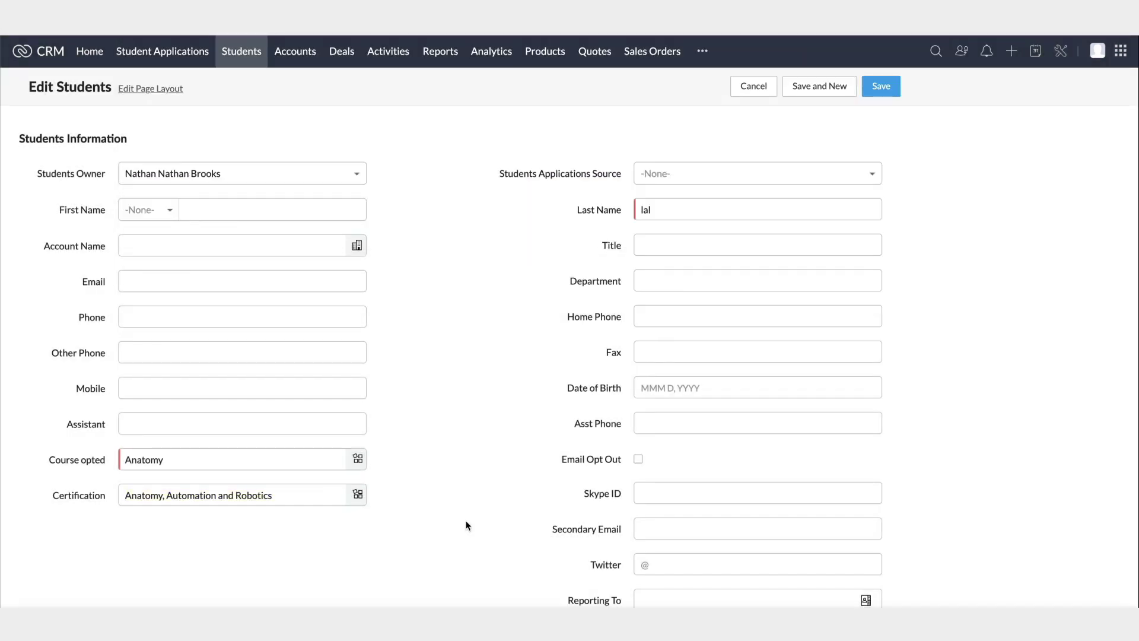
- Save the student record and show the list of additional modules
left_click(880, 86)
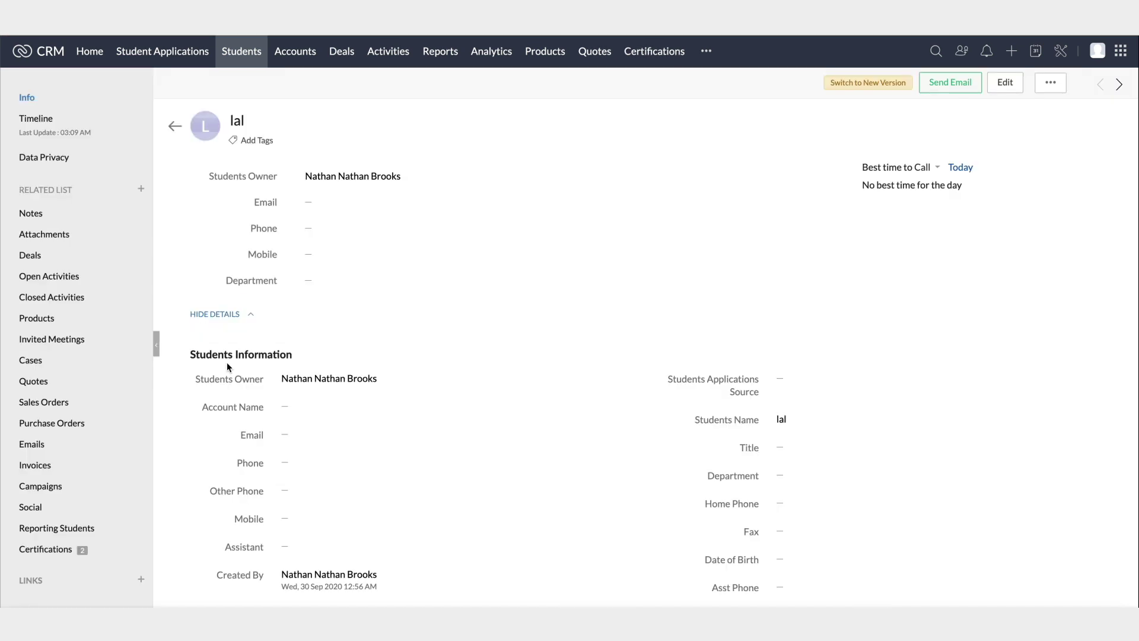
scroll(227, 363, "down", 4)
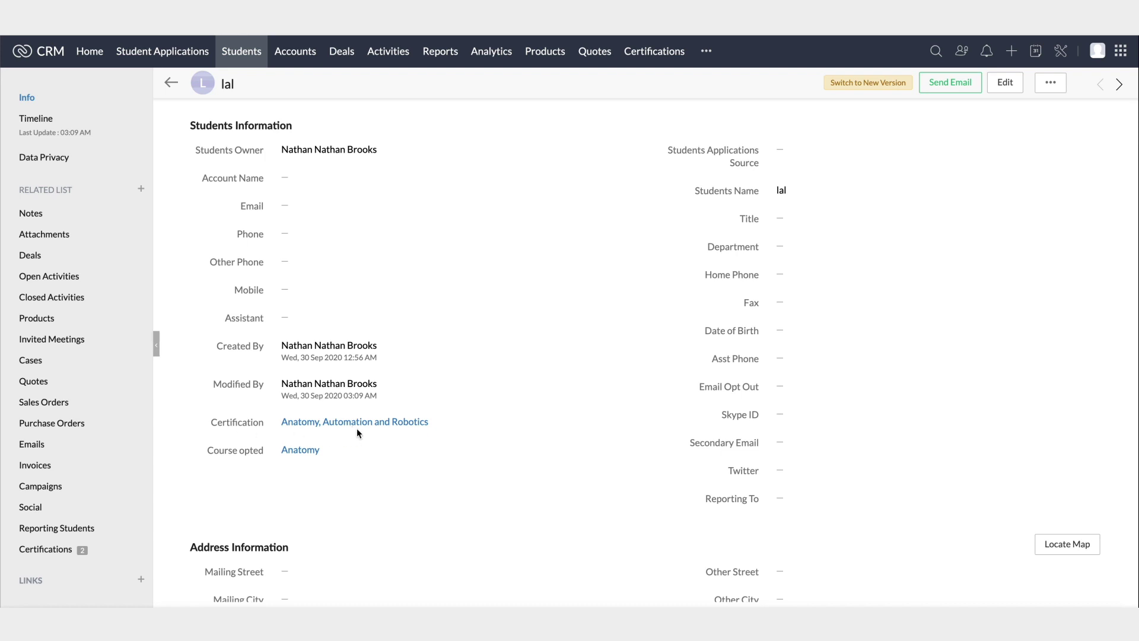
left_click(706, 51)
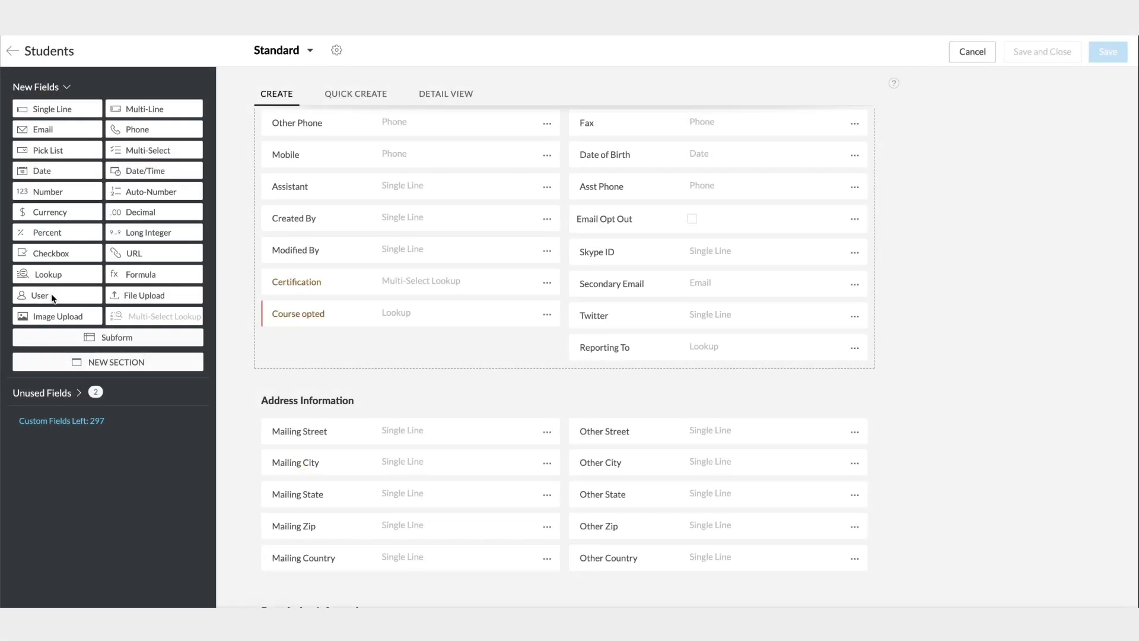
- Add a required single-user 'Co-Owner' user field below Course opted
left_click_drag(52, 297, 311, 343)
type("Co-Owner")
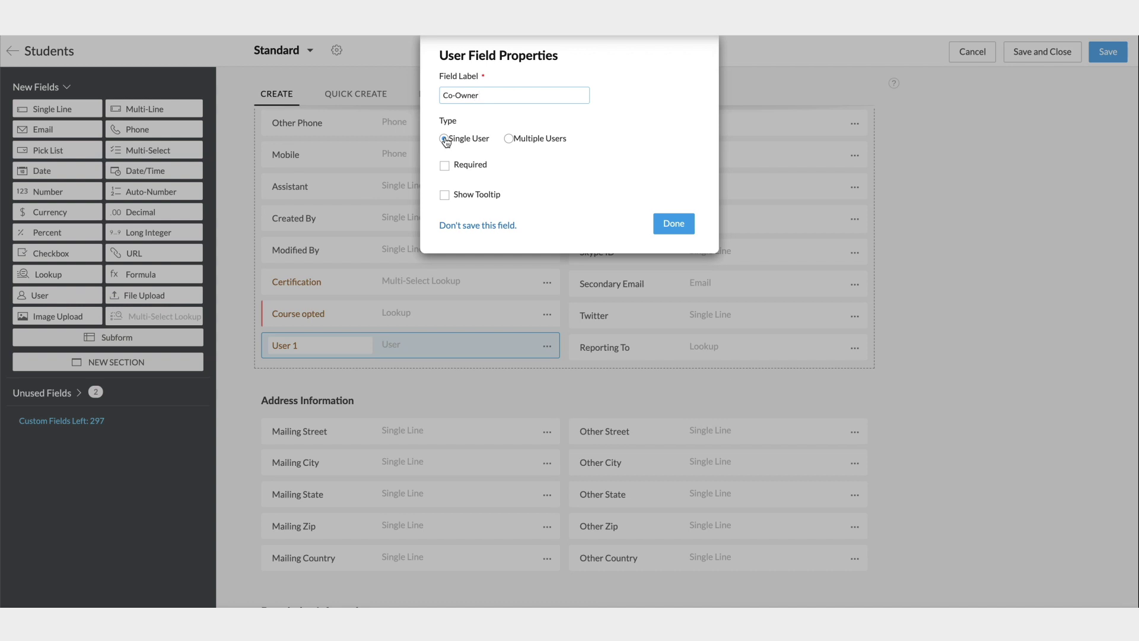
left_click(508, 140)
left_click(445, 141)
left_click(445, 166)
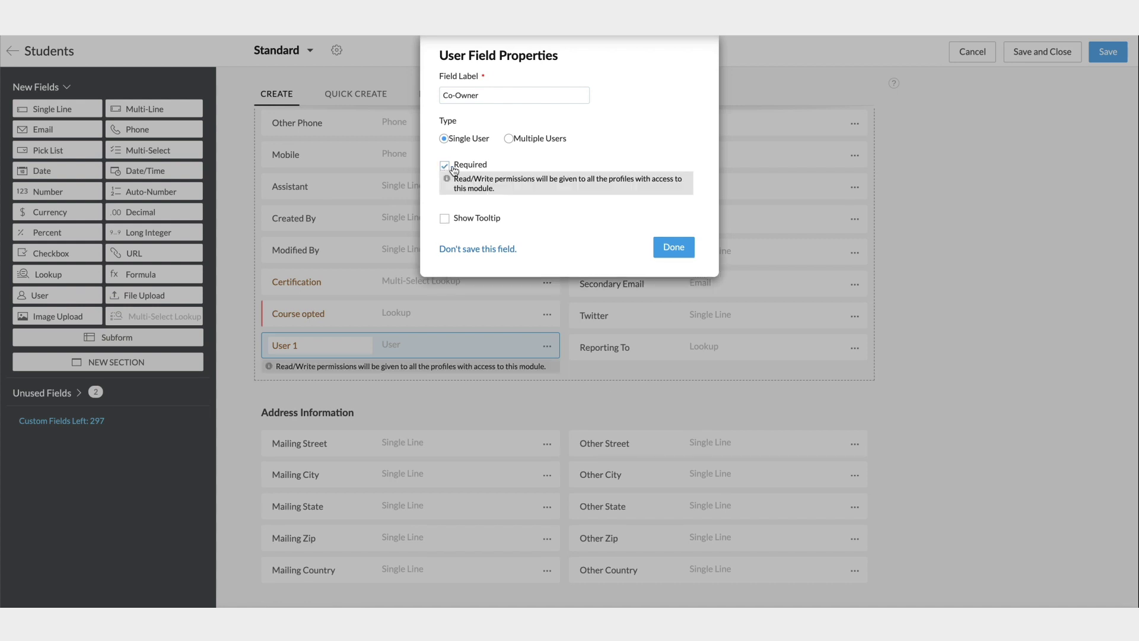
left_click(668, 250)
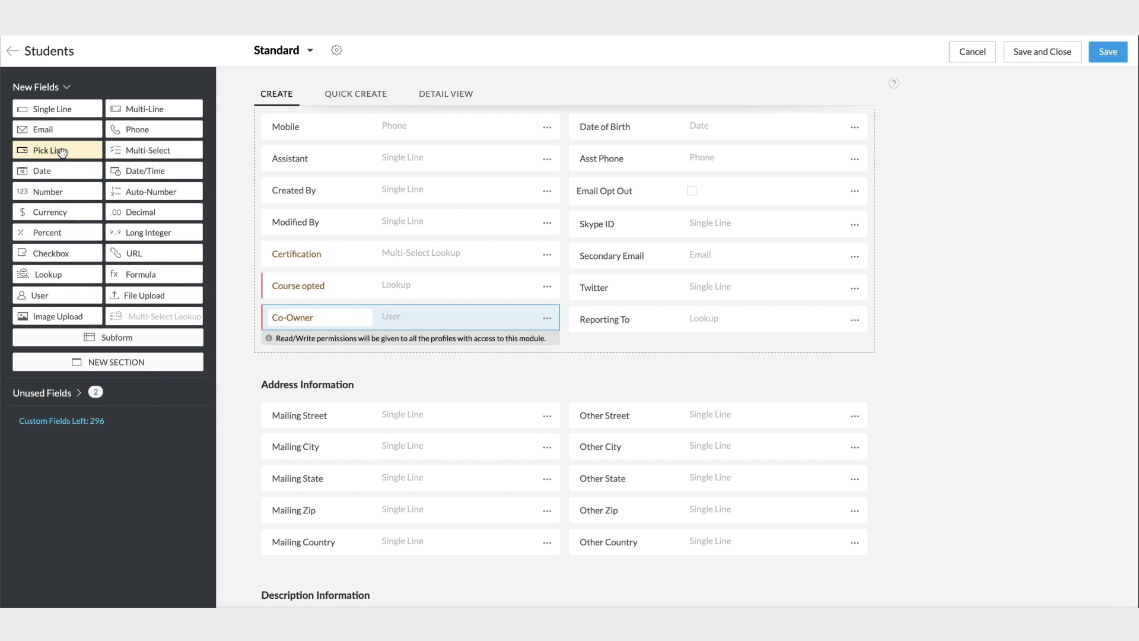
- Add a pick list field below Co-Owner and choose manual bulk entry for its options
left_click_drag(64, 153, 297, 356)
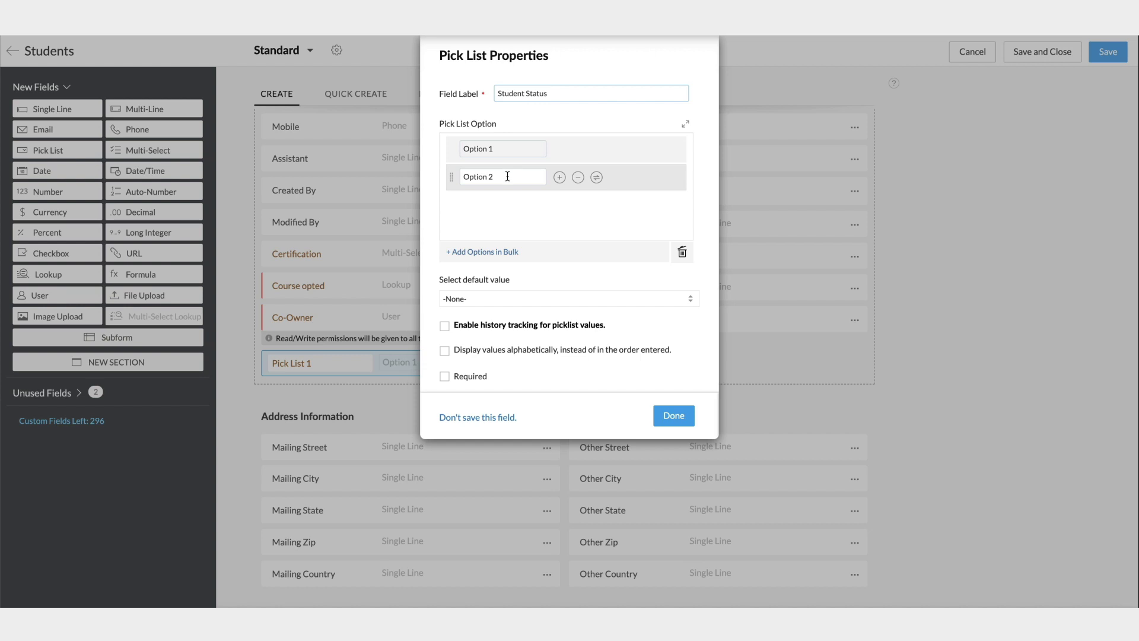
left_click(497, 254)
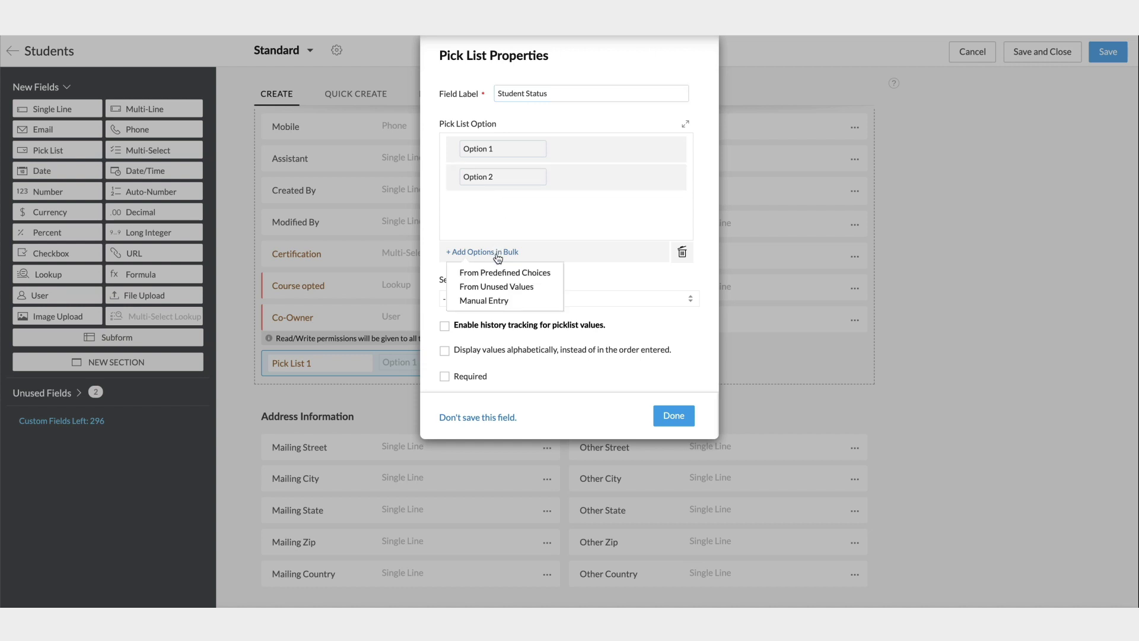
left_click(501, 302)
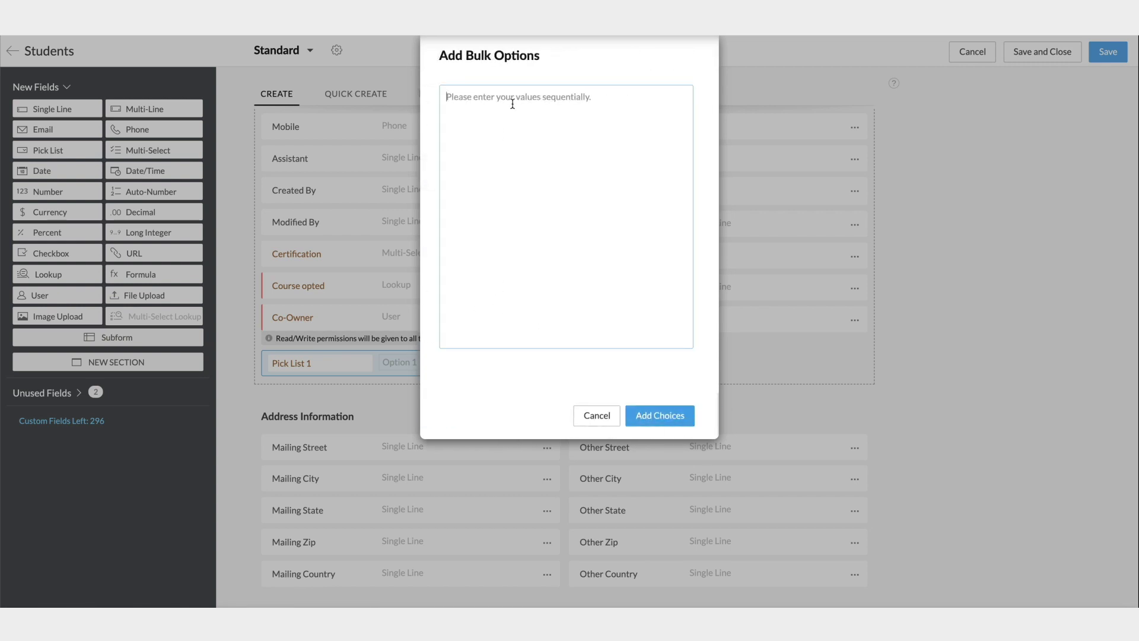
- Enter the nine status options, from Application submitted through Fees paid and Fees not paid, and add them
type("Application submitted Application Processed")
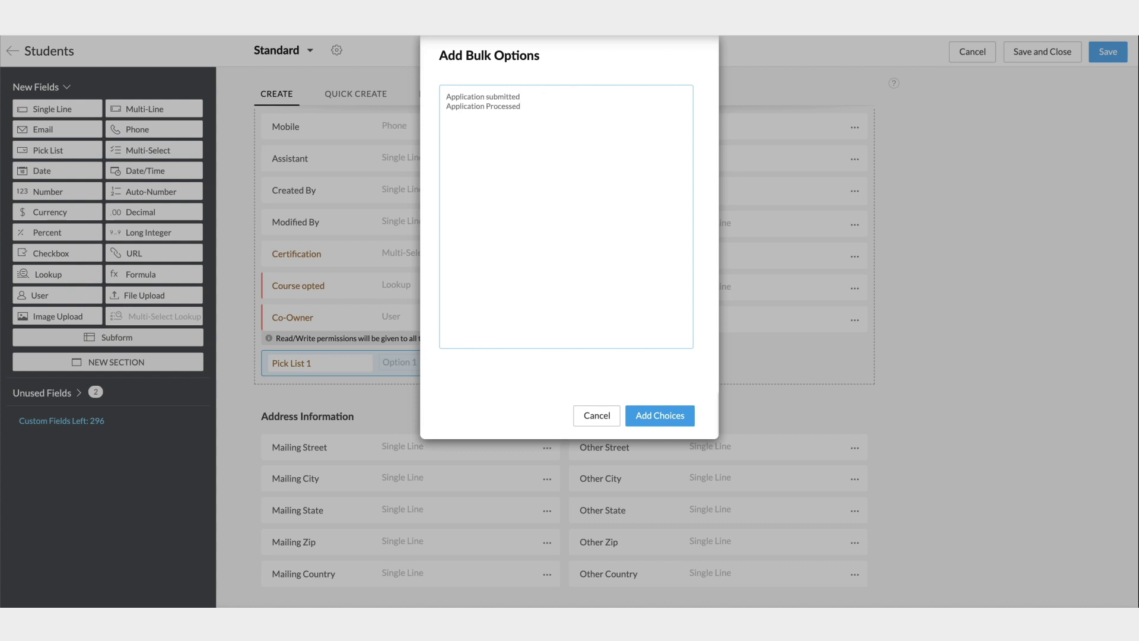
type("Documents to be verified")
key("Return")
type("Documents verified")
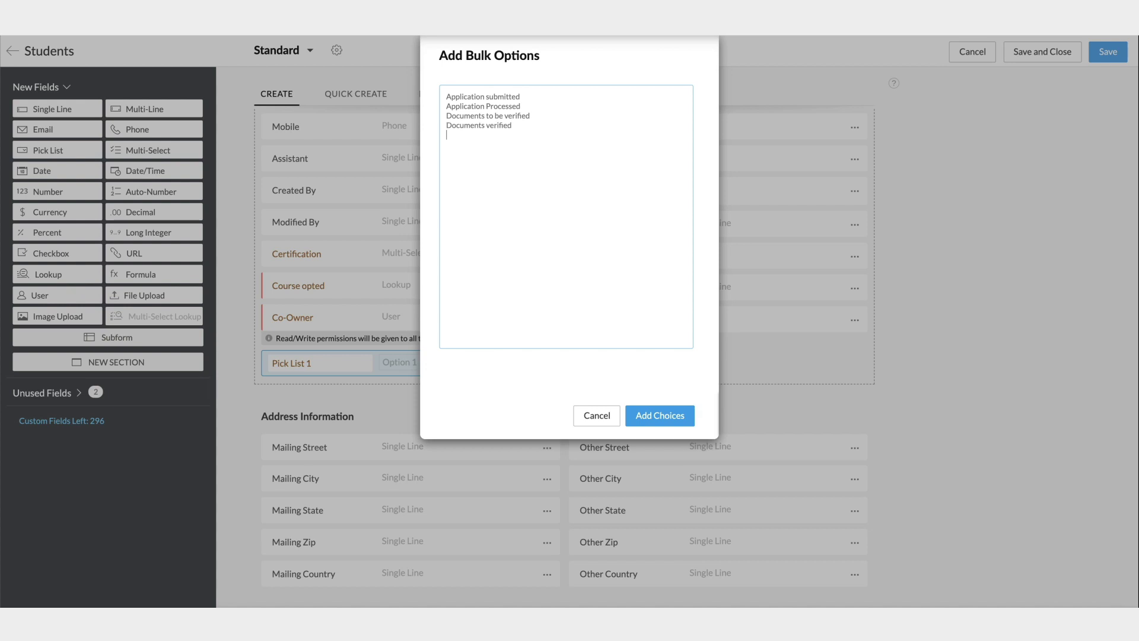
type("Course Chosen")
key("Return")
type("Student accepted")
type("Student rejected")
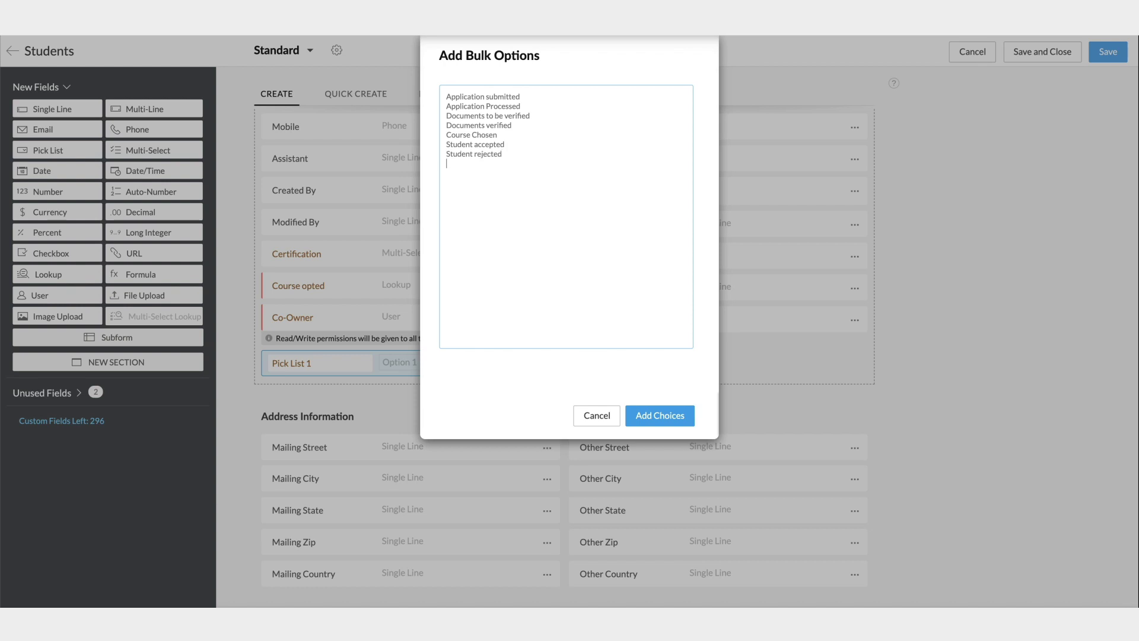
key("Return")
type("Fees paid")
key("Return")
type("Fees not paid")
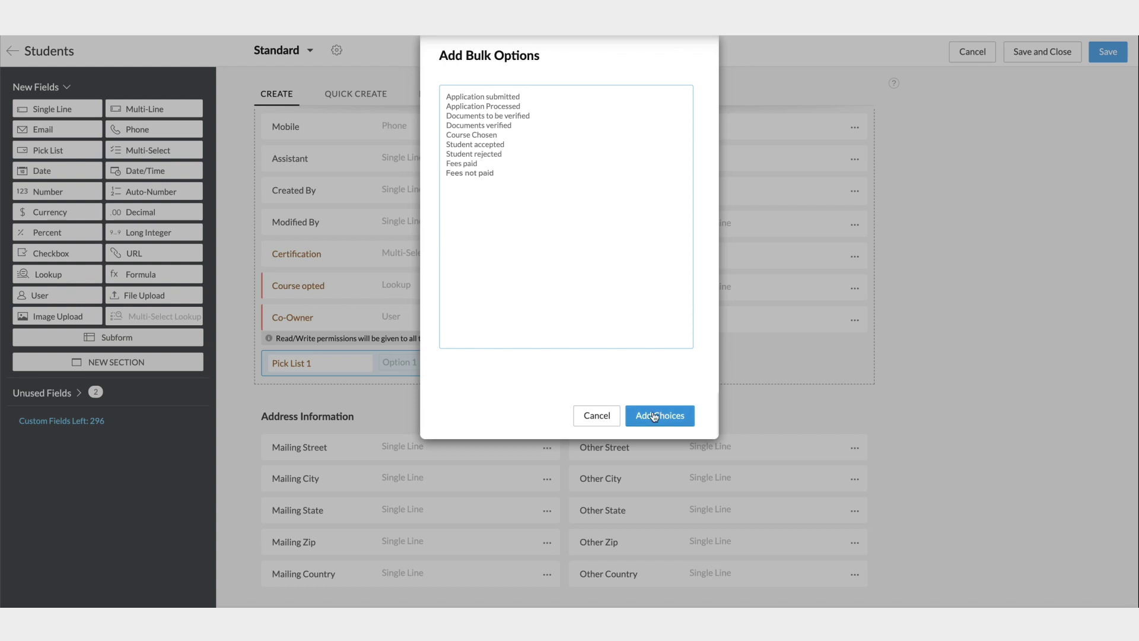
left_click(654, 416)
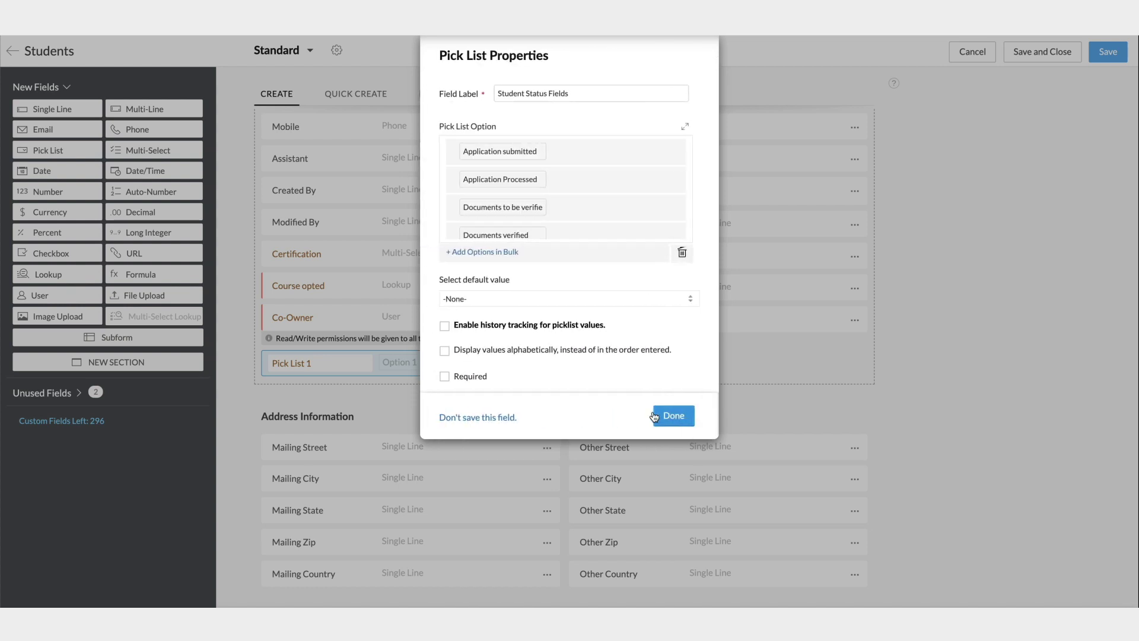
- Set the default value, enable history tracking with Mobile, Phone and Date of Birth columns, and confirm the field
left_click(636, 306)
left_click(445, 326)
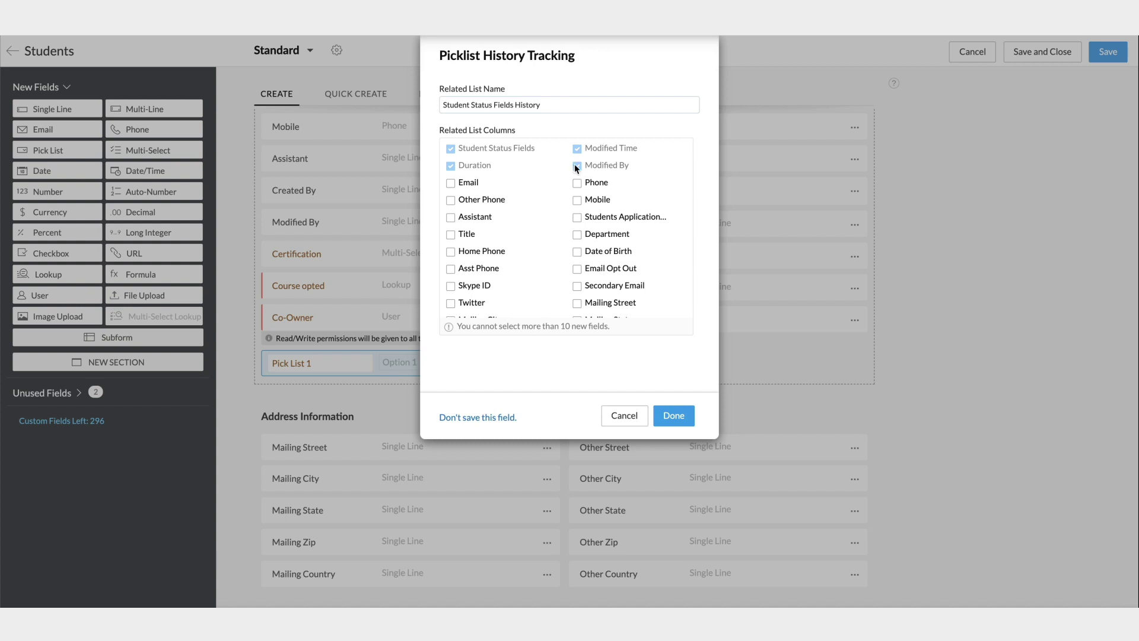
left_click(576, 201)
left_click(577, 184)
left_click(577, 252)
left_click(674, 418)
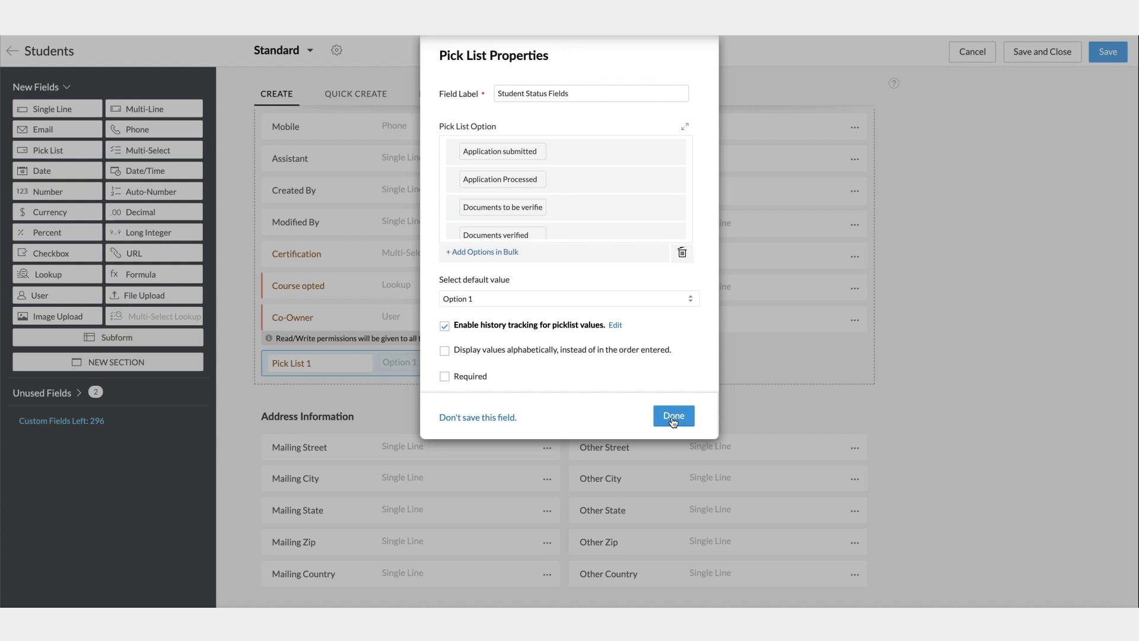
left_click(674, 417)
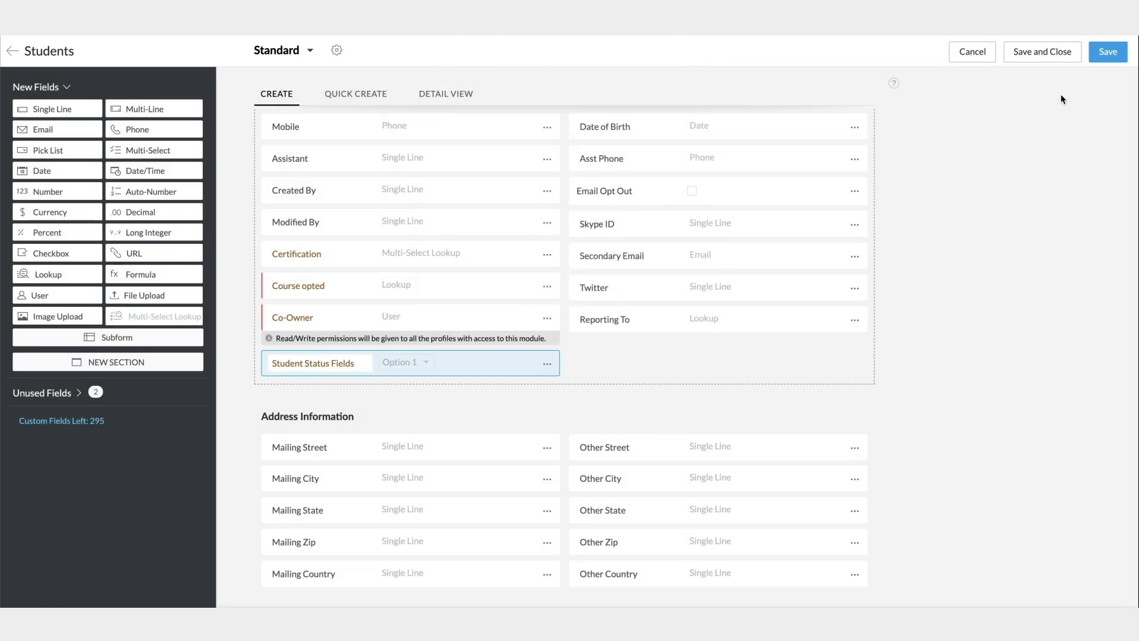
- Save the Students layout, then save the student record with Application submitted status
left_click(1109, 52)
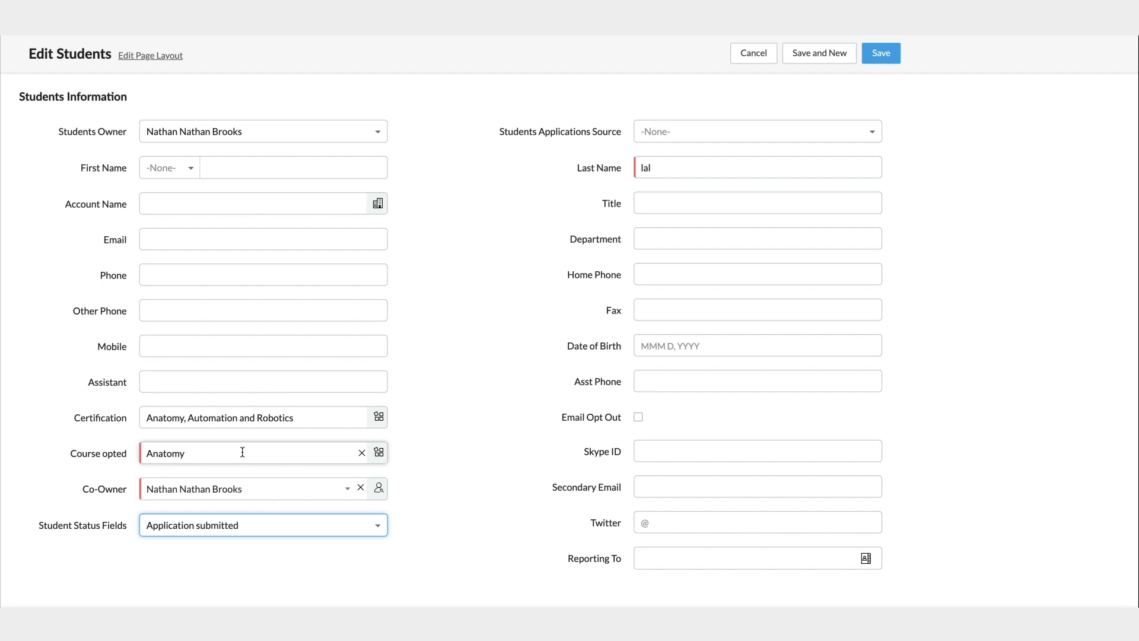
left_click(880, 54)
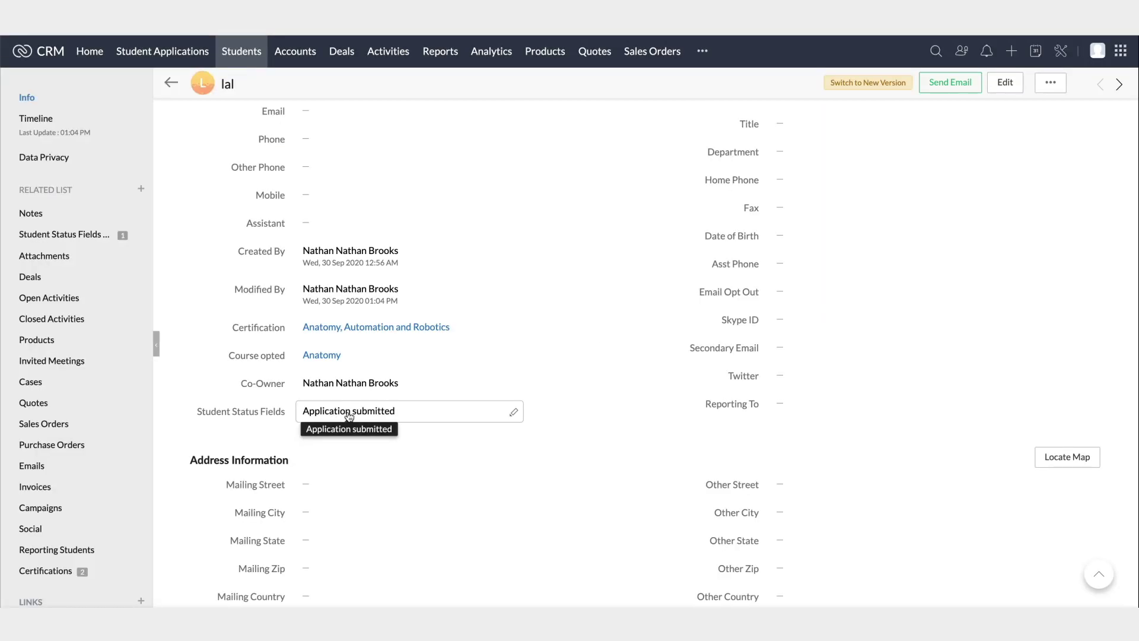
scroll(279, 367, "down", 10)
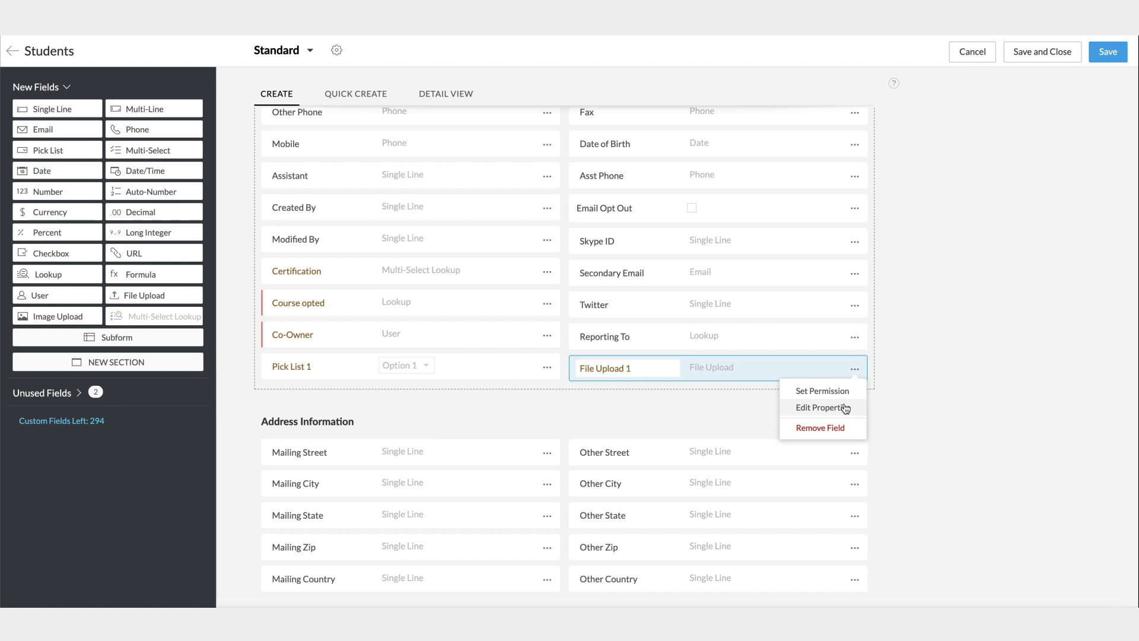
- Allow multiple files in the File Upload field's properties
left_click(844, 406)
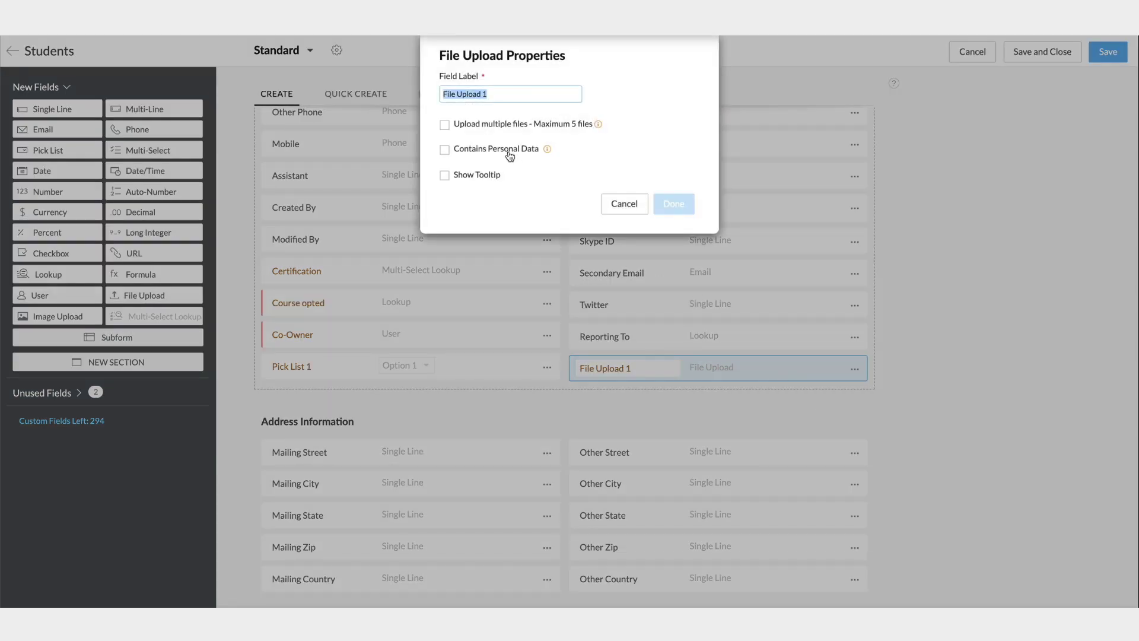
left_click(445, 126)
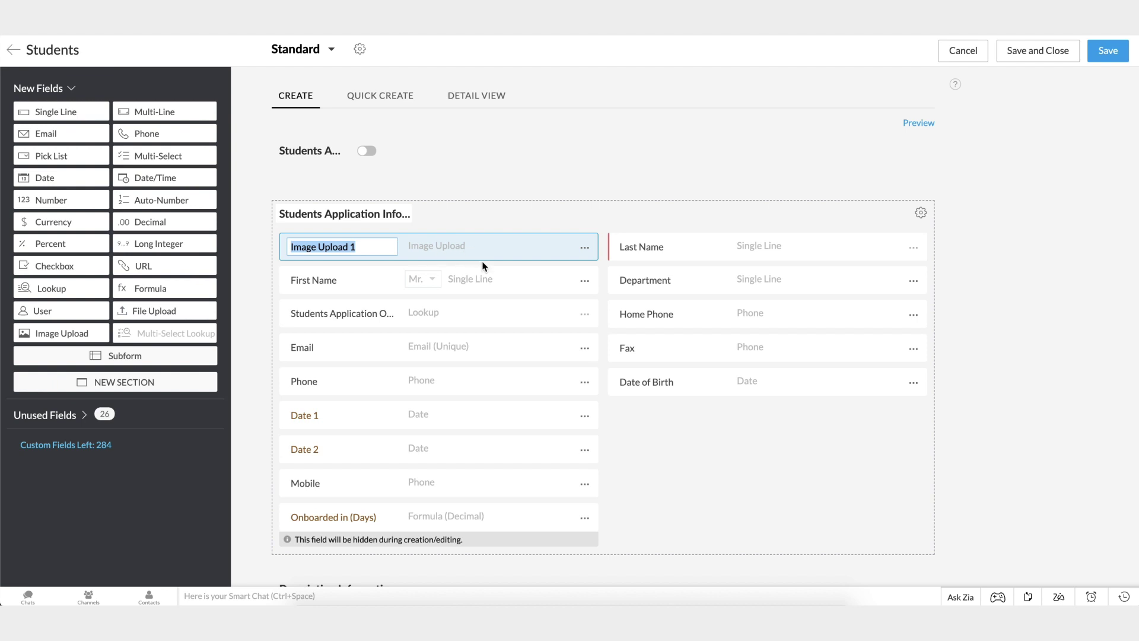
- Relabel the Image Upload field as 'Student image'
type("image")
scroll(534, 237, "down", 1)
left_click(584, 189)
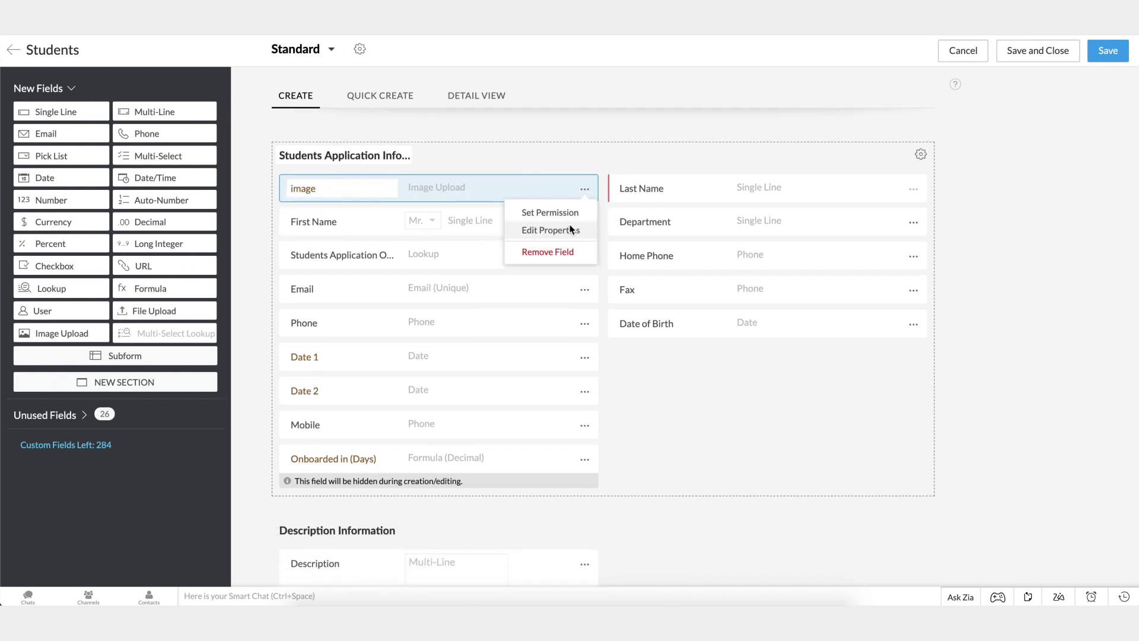
left_click(571, 230)
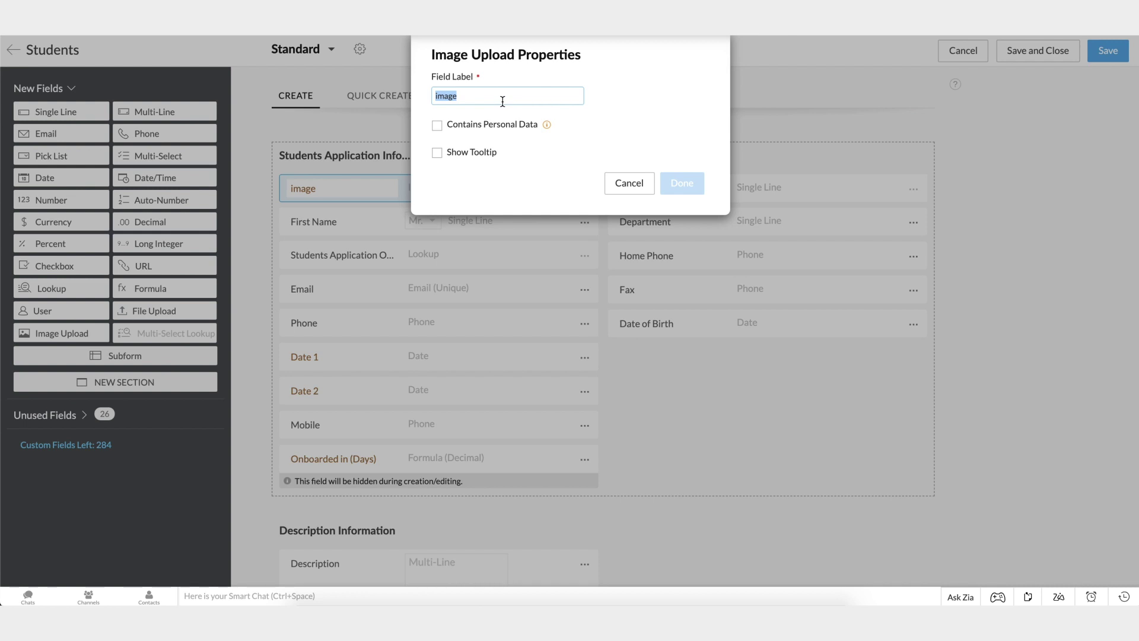
type("Studen")
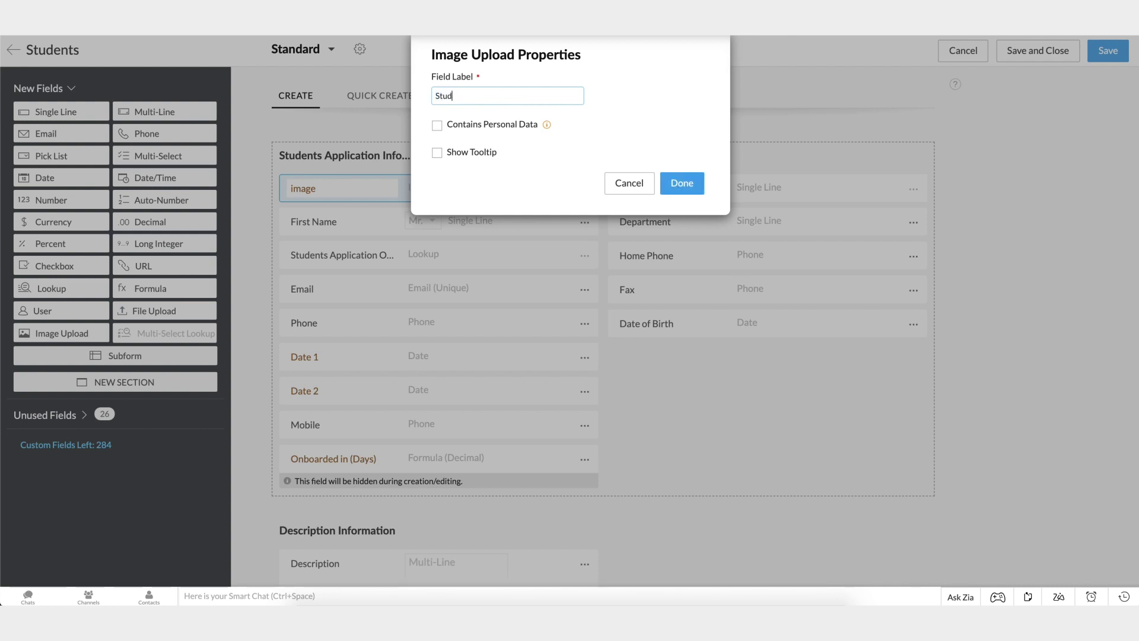
type("t image")
left_click(682, 183)
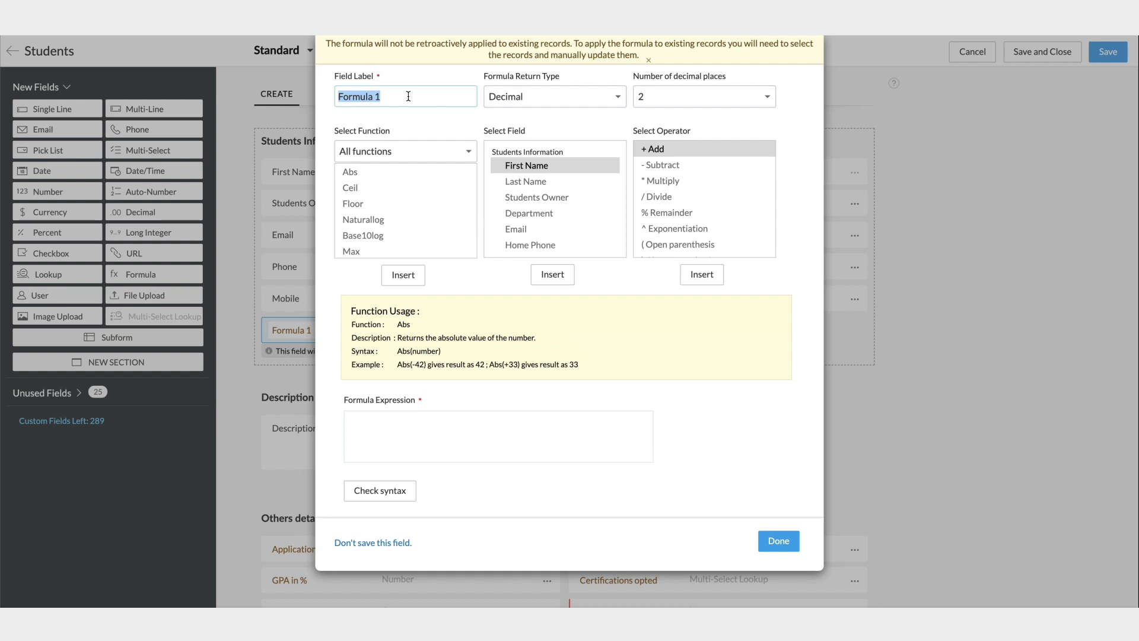
- Label the formula field 'Onboarded in (Days)' with a Decimal return type
type("Onboarded in (Days)")
left_click(541, 105)
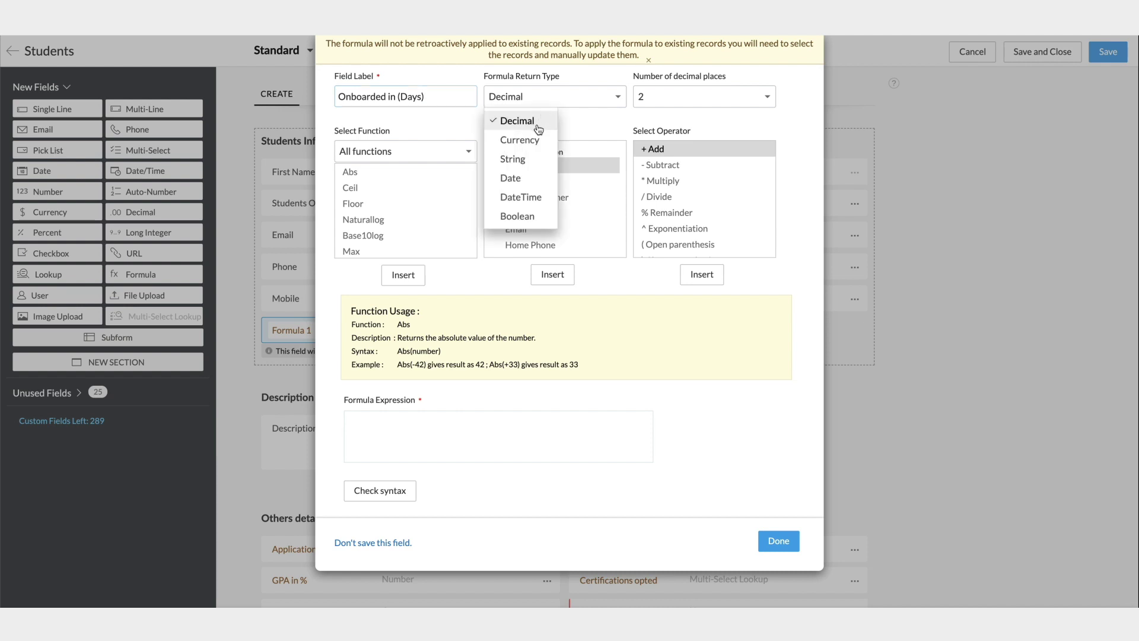
left_click(539, 128)
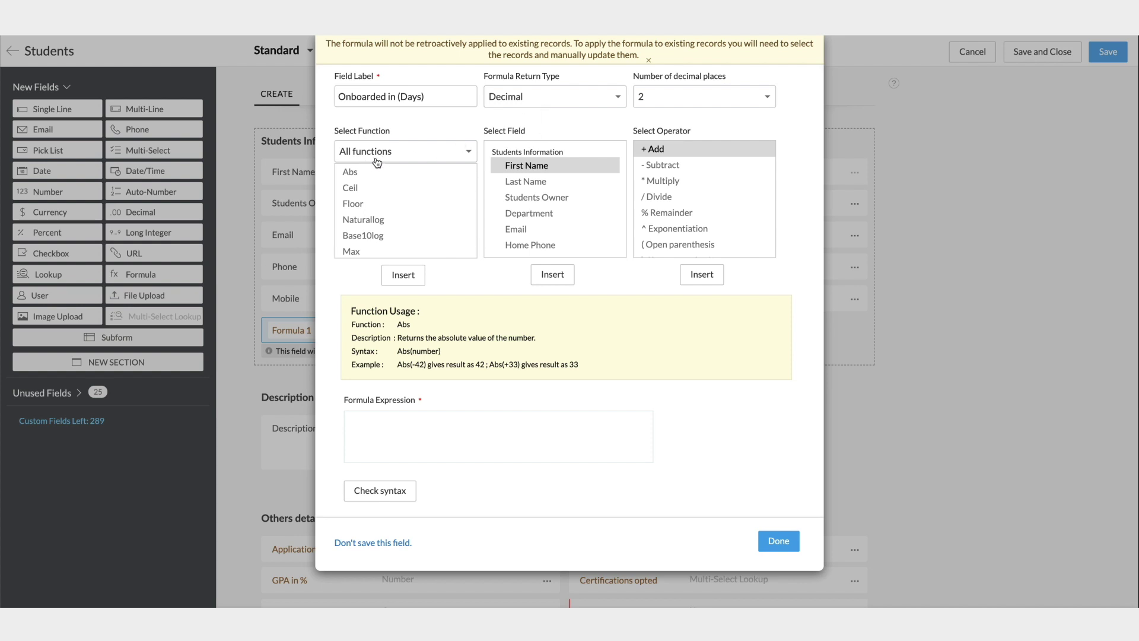
- Insert Datecomp with Fees paid on as its first date argument
scroll(369, 231, "down", 10)
left_click(369, 233)
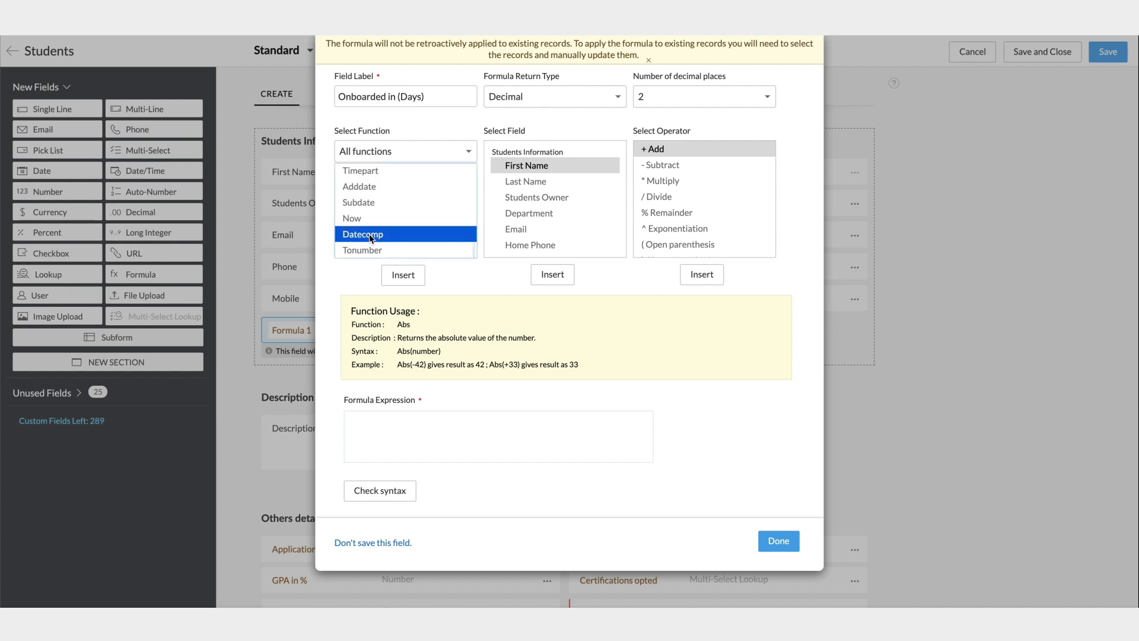
left_click(400, 275)
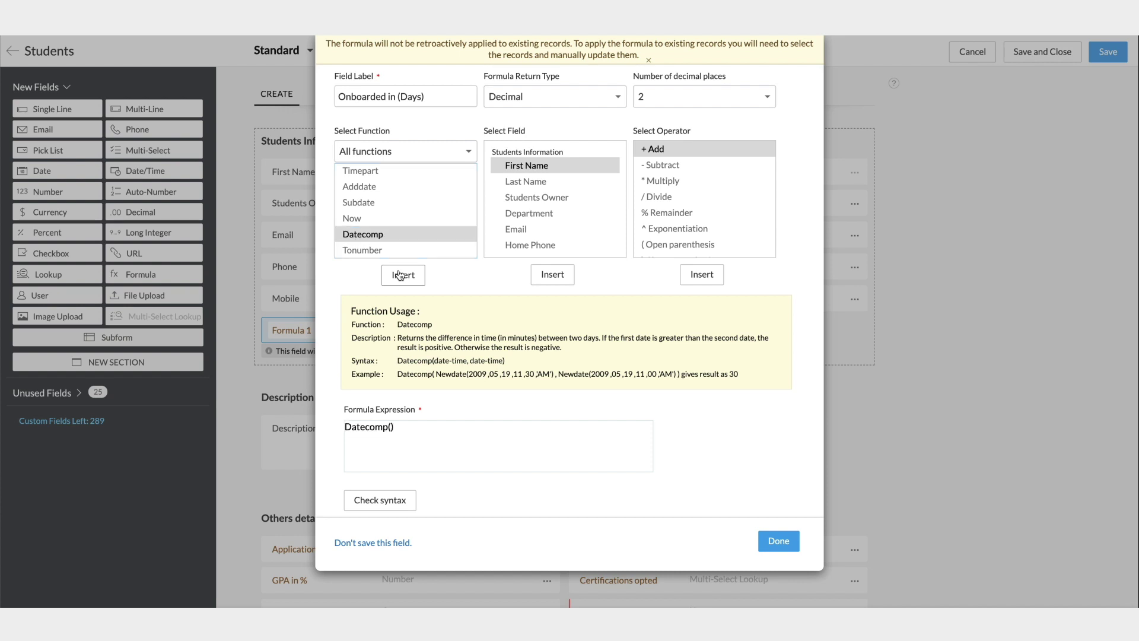
left_click(391, 426)
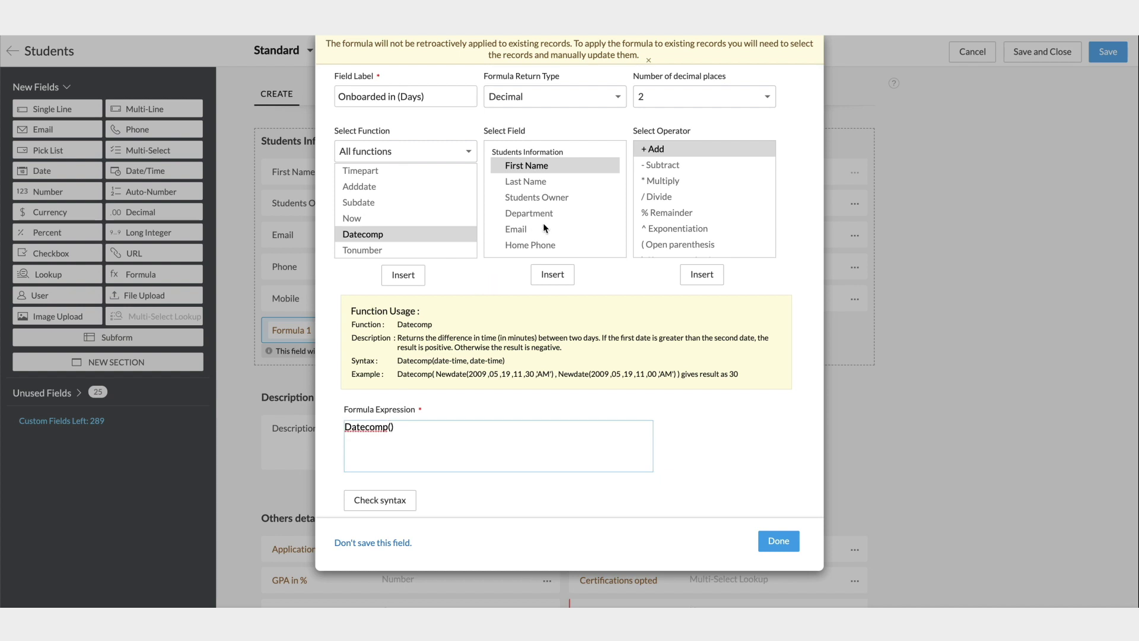
scroll(540, 244, "down", 3)
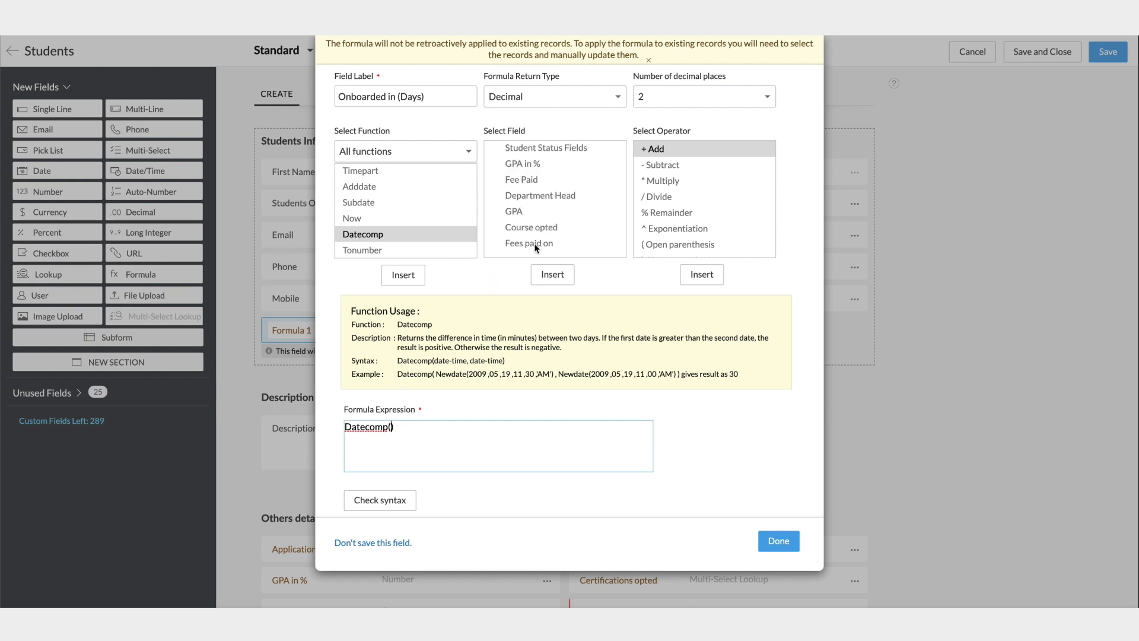
left_click(535, 243)
left_click(552, 274)
- Add Application Submitted as Datecomp's second date and wrap the expression in parentheses
type(",")
scroll(557, 177, "up", 1)
left_click(557, 173)
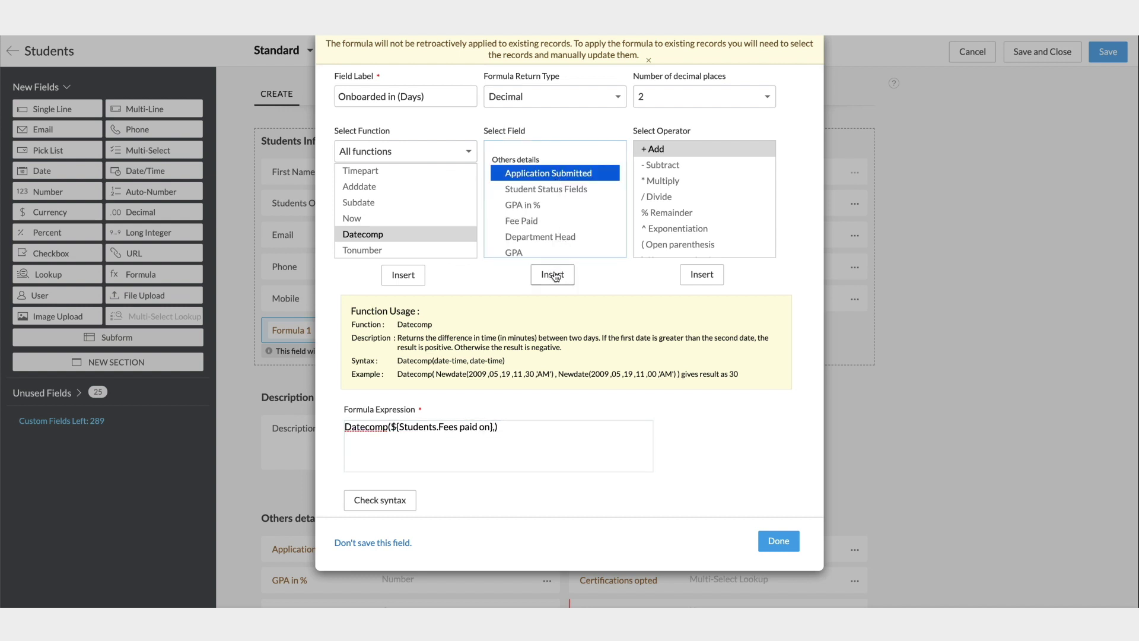
left_click(553, 274)
scroll(666, 232, "down", 1)
left_click(667, 227)
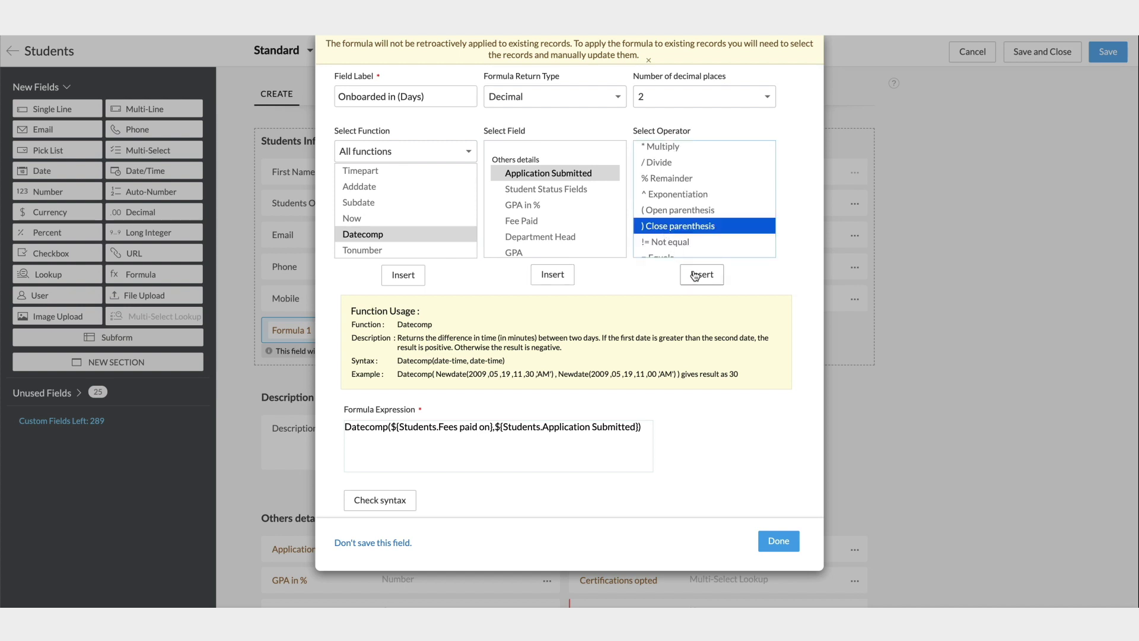
left_click(695, 276)
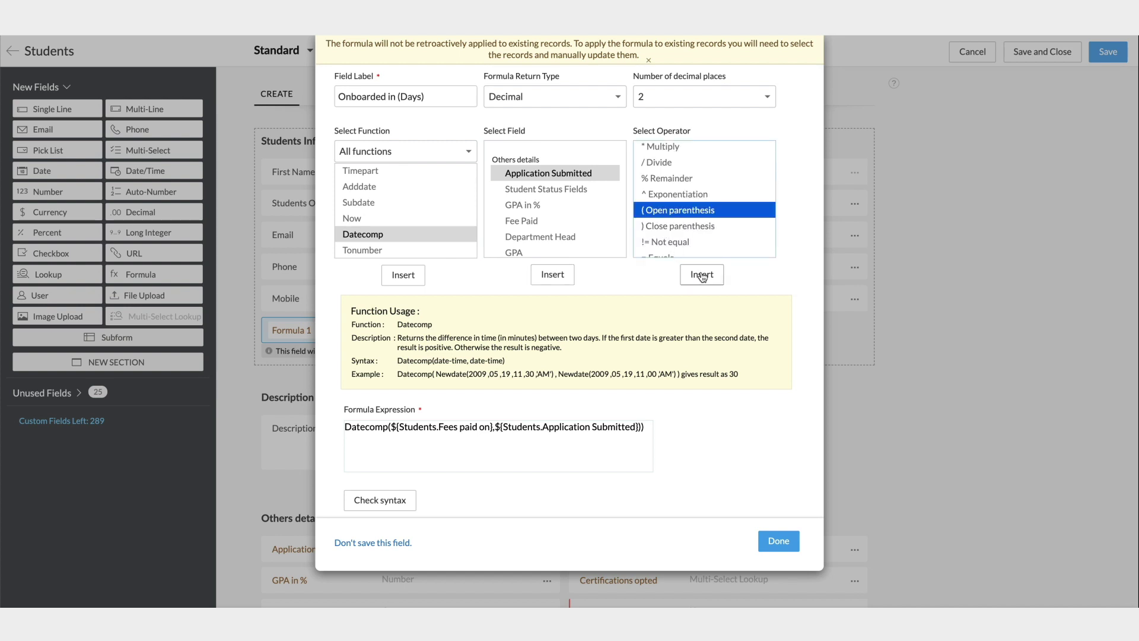
left_click(702, 276)
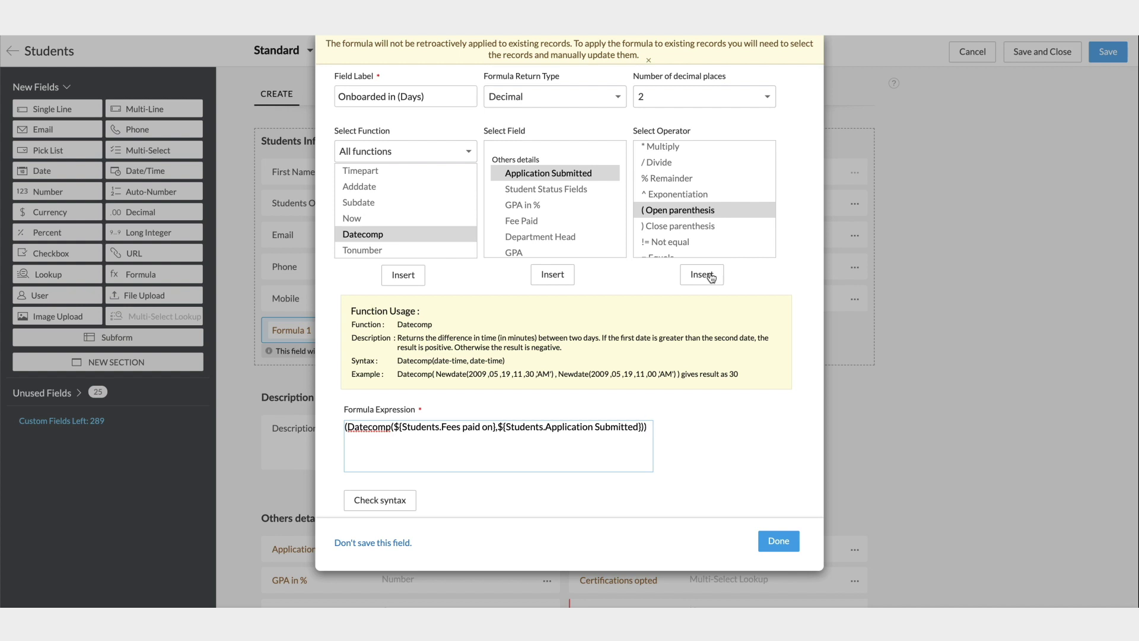
- Append /24*60 to the end of the formula
scroll(701, 175, "up", 1)
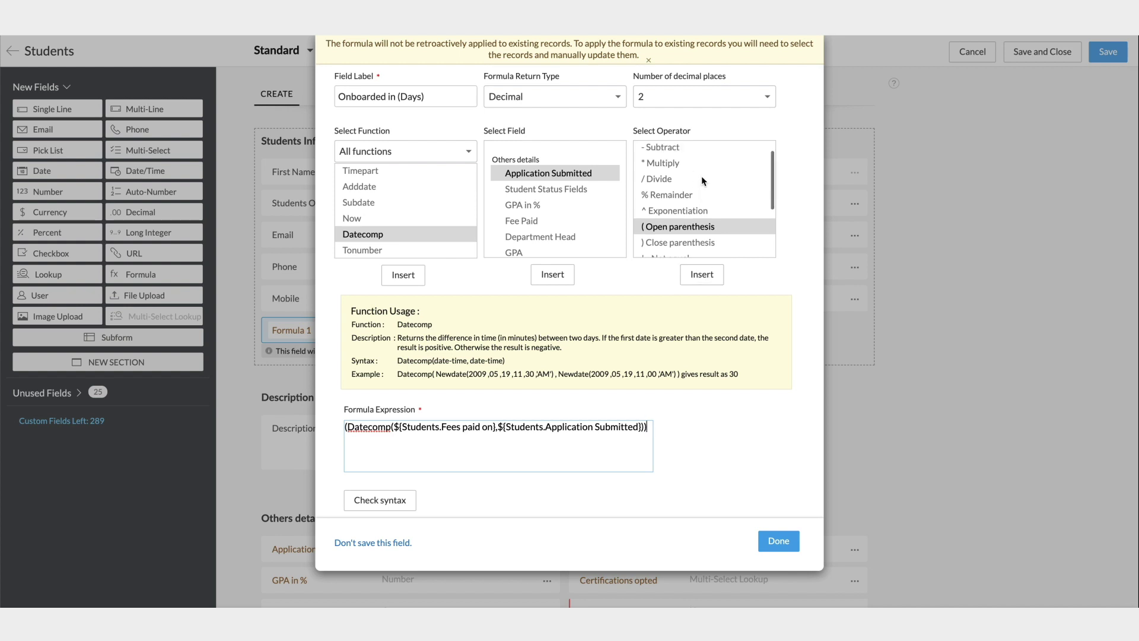
left_click(671, 185)
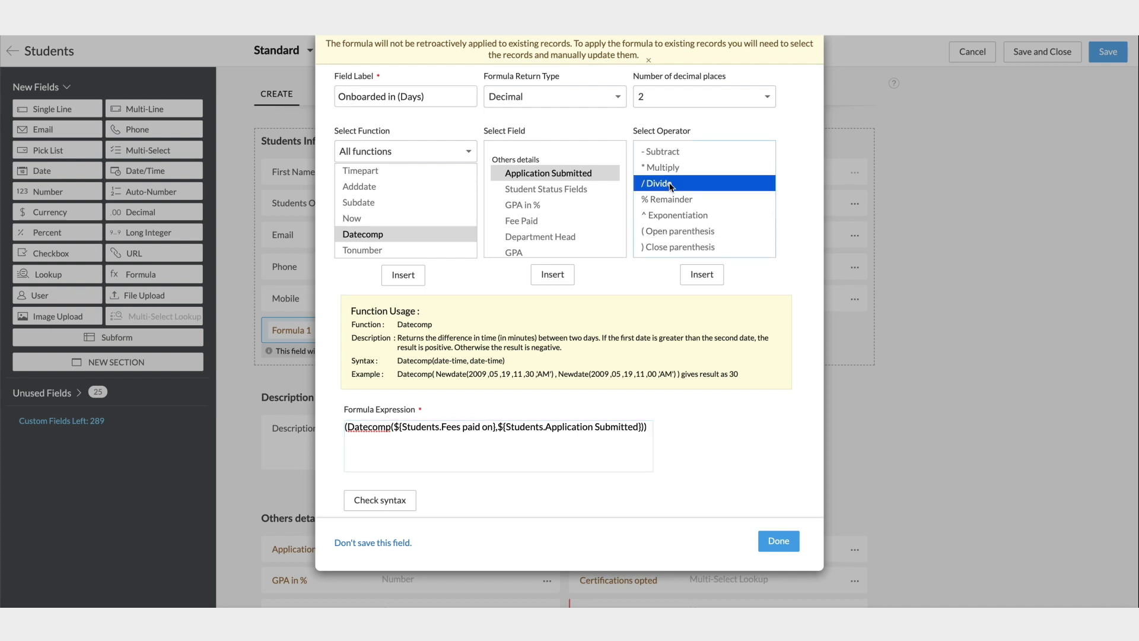
left_click(701, 274)
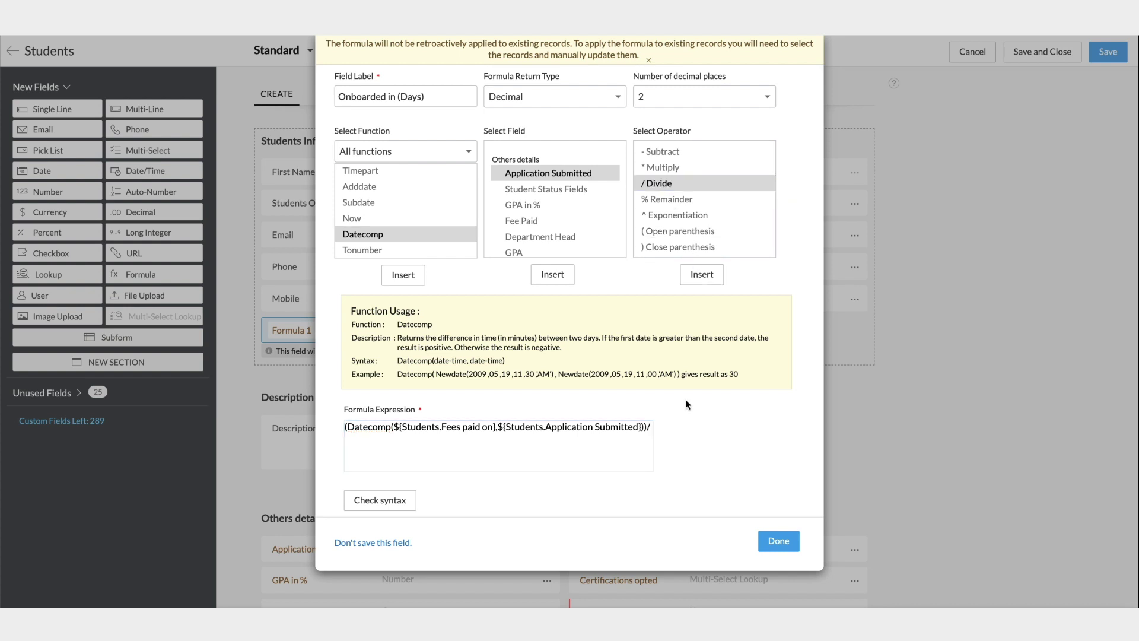
left_click(649, 428)
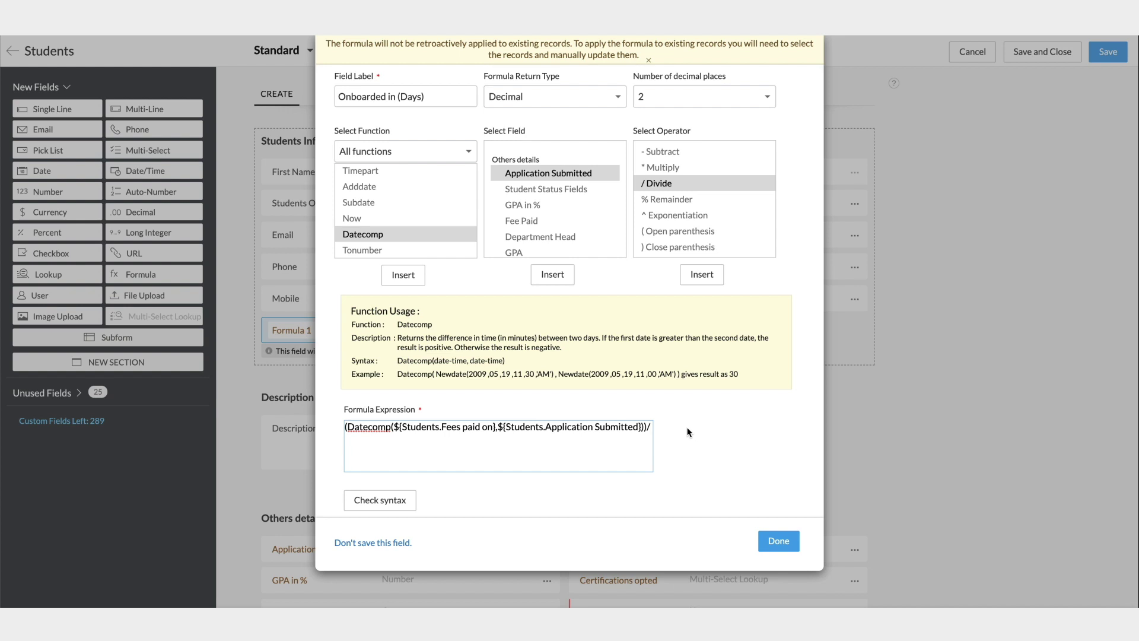
type("24")
left_click(673, 169)
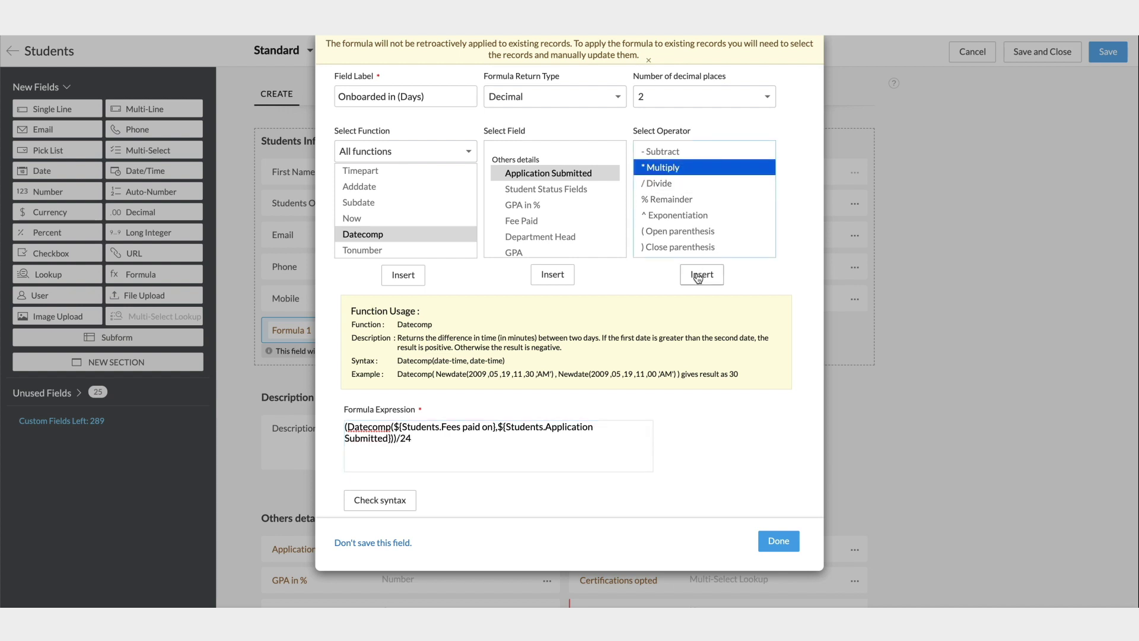
left_click(699, 277)
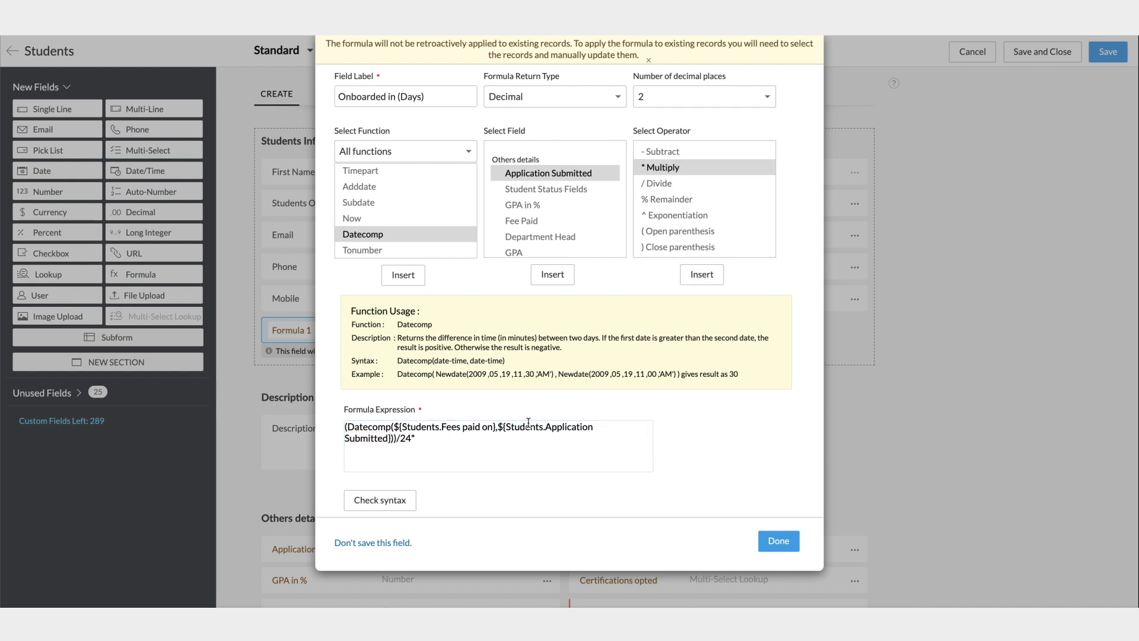
left_click(504, 445)
type("60")
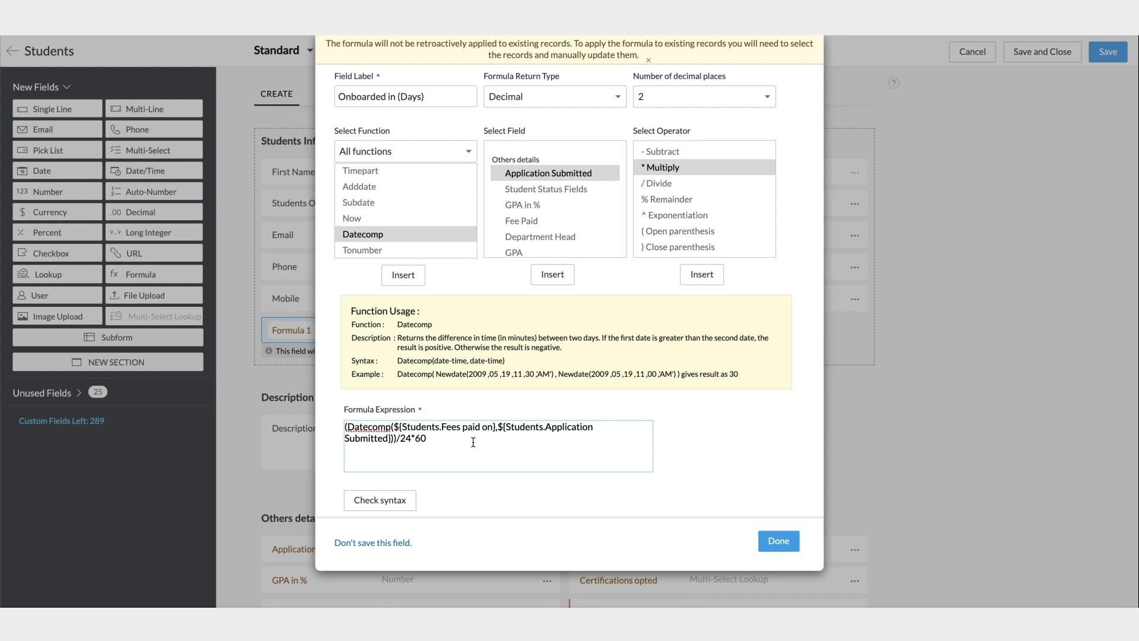
- Check the formula expression's syntax
left_click(408, 506)
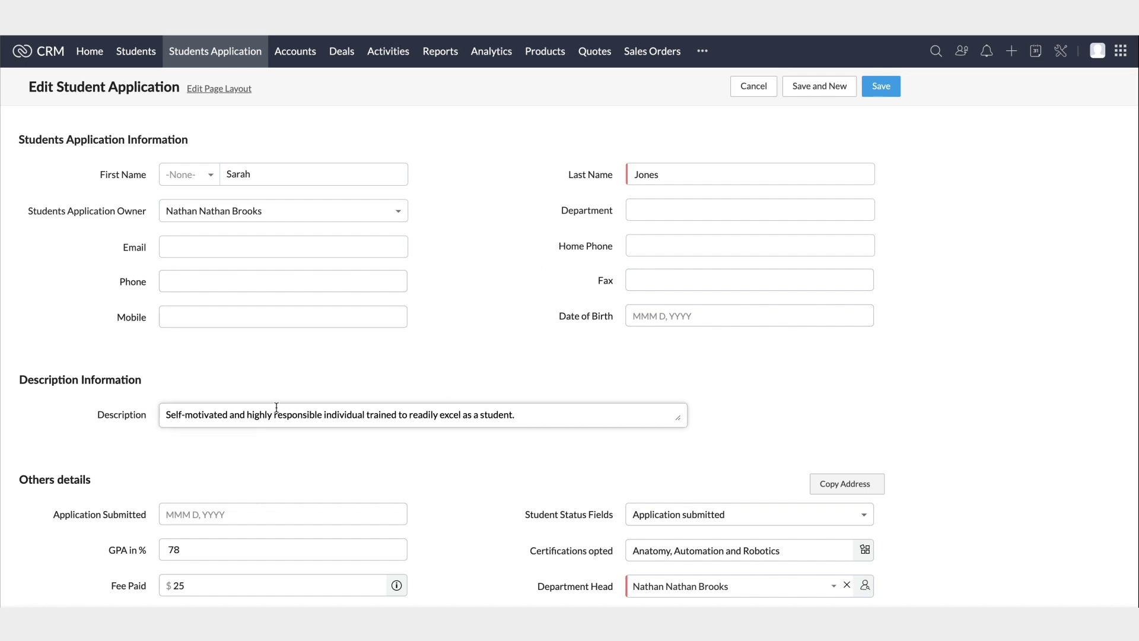
scroll(259, 428, "down", 2)
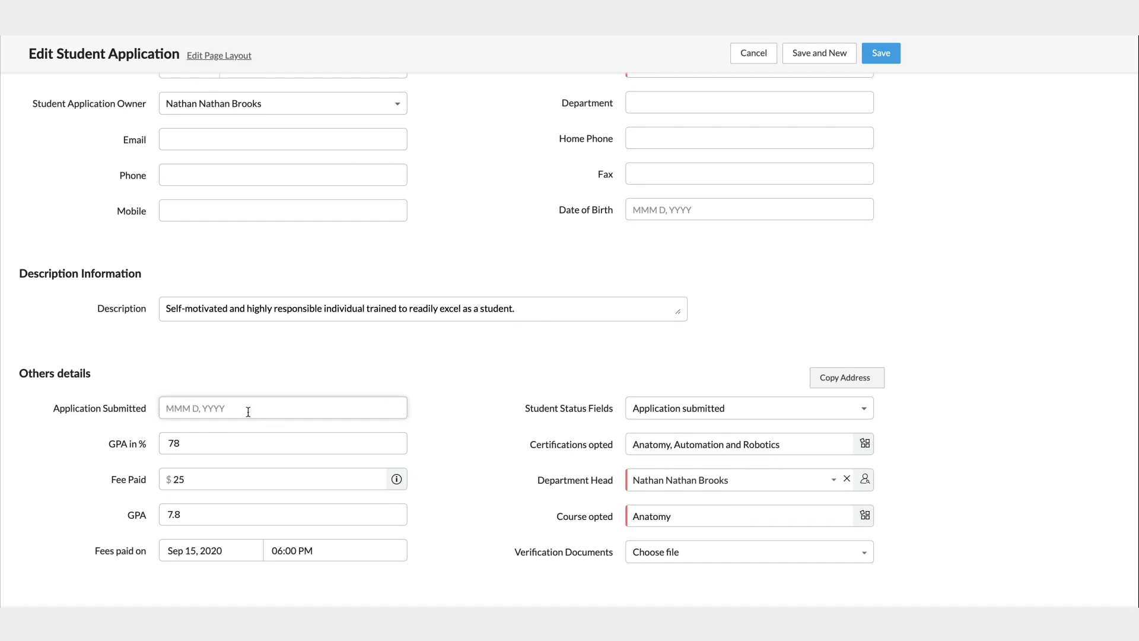
scroll(248, 411, "down", 1)
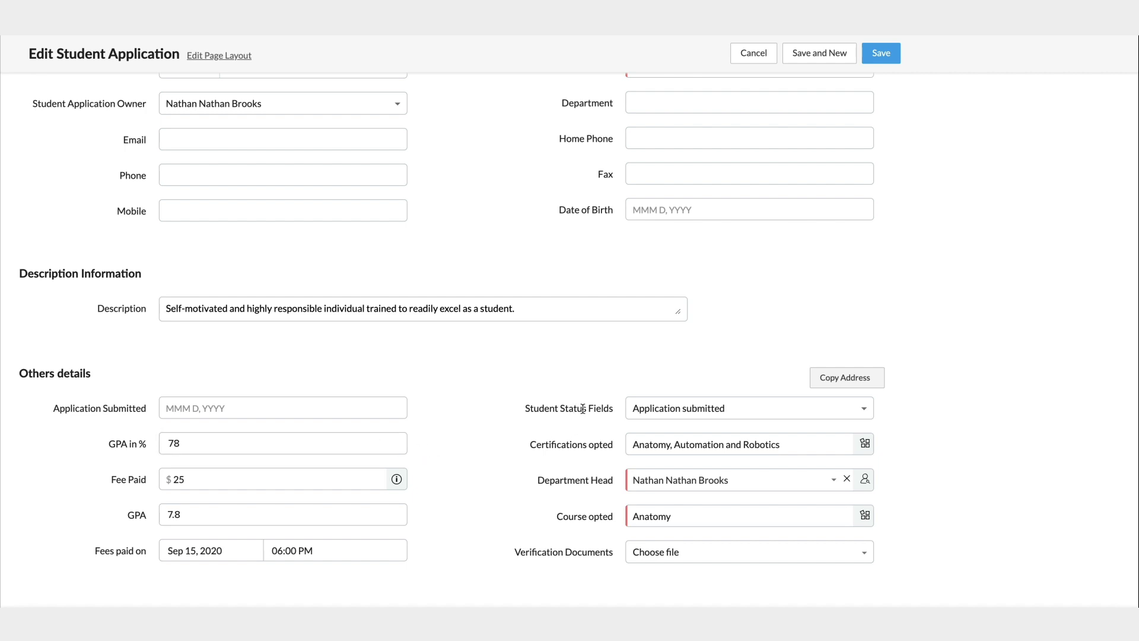
left_click(755, 411)
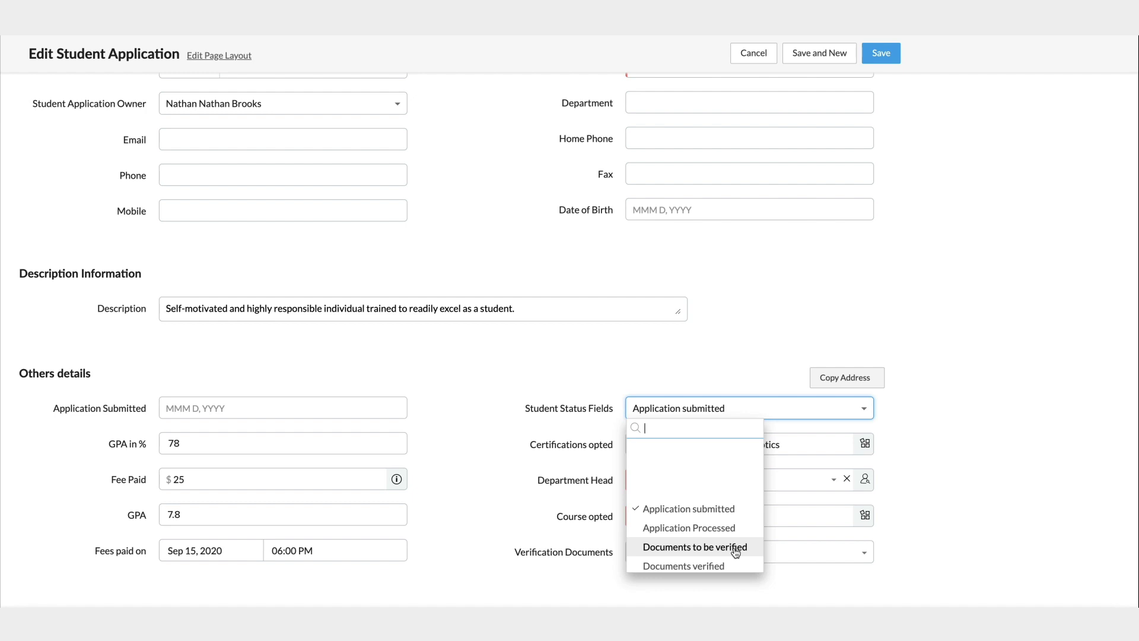
left_click(868, 413)
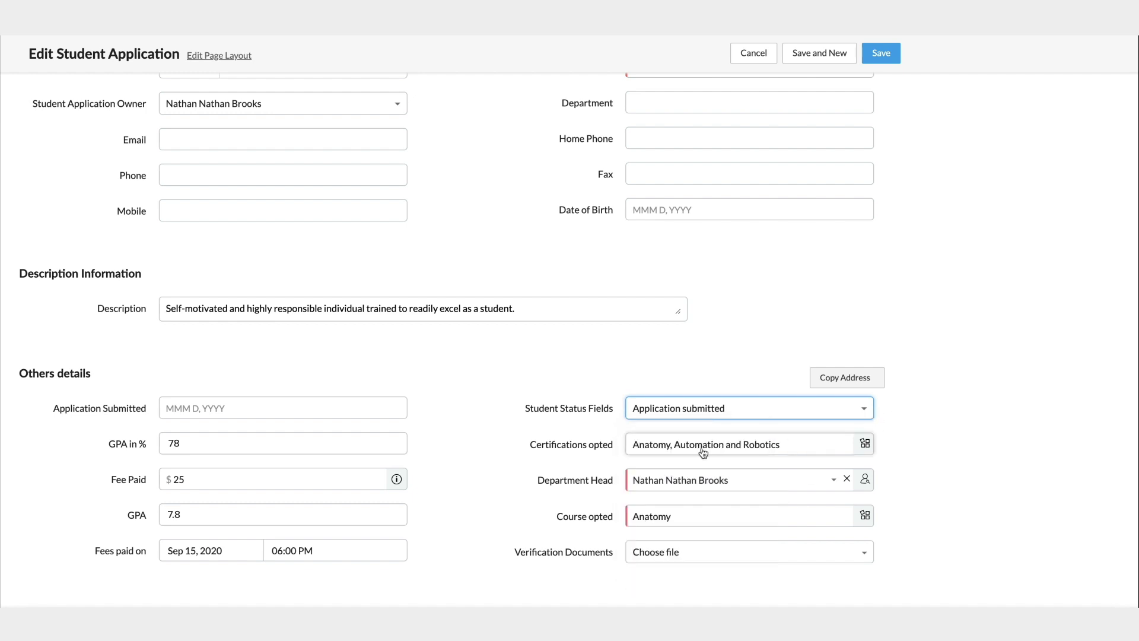